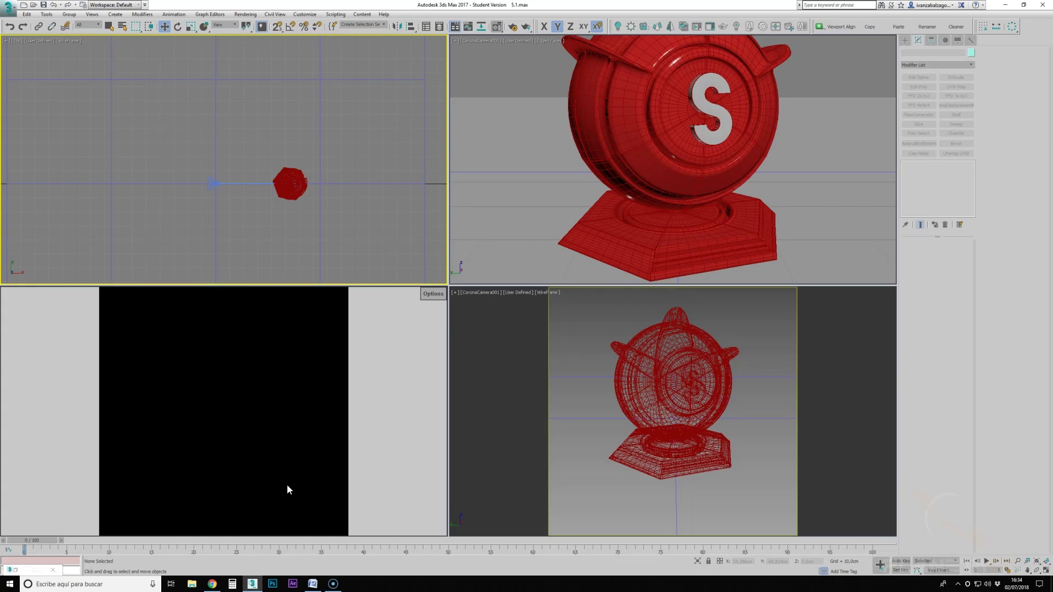
Switch to Chrome and read the V-Ray compatibility checklist and the VRScans compatibility card on the Corona roadmap board.
click(212, 584)
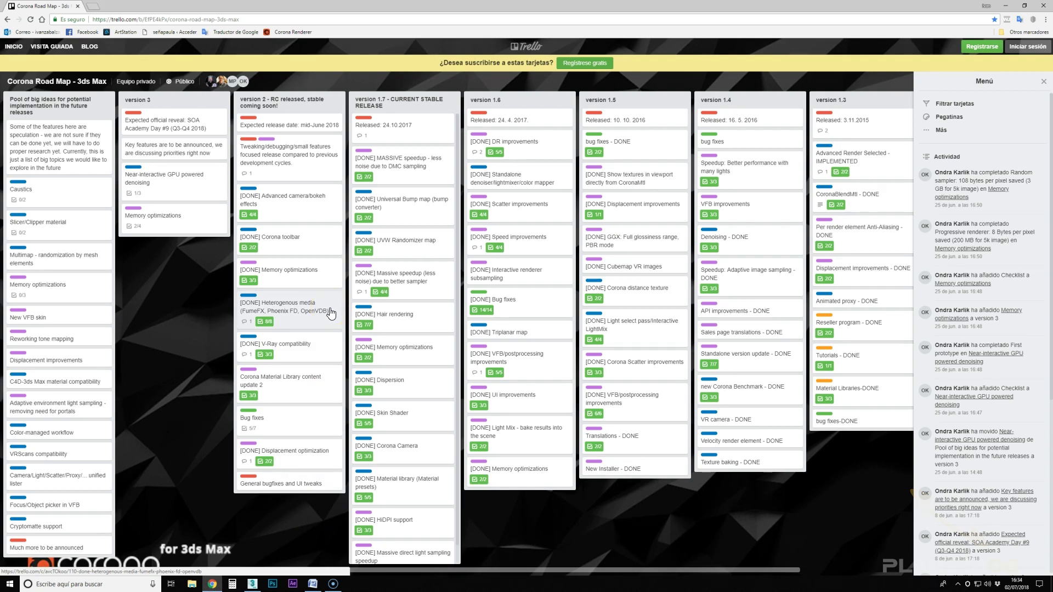
click(315, 348)
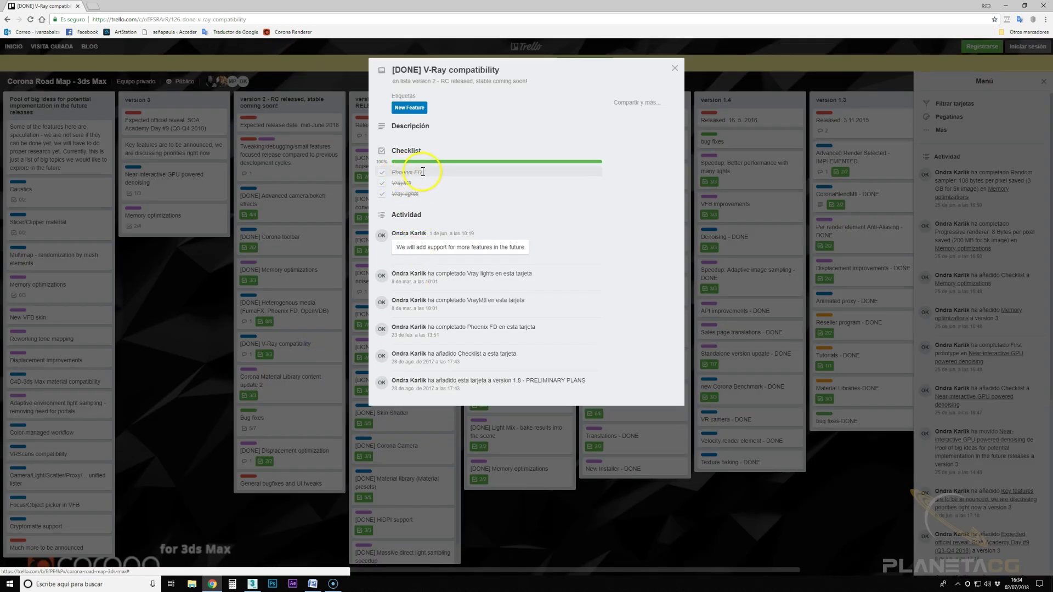
double_click(402, 182)
drag(420, 196, 391, 196)
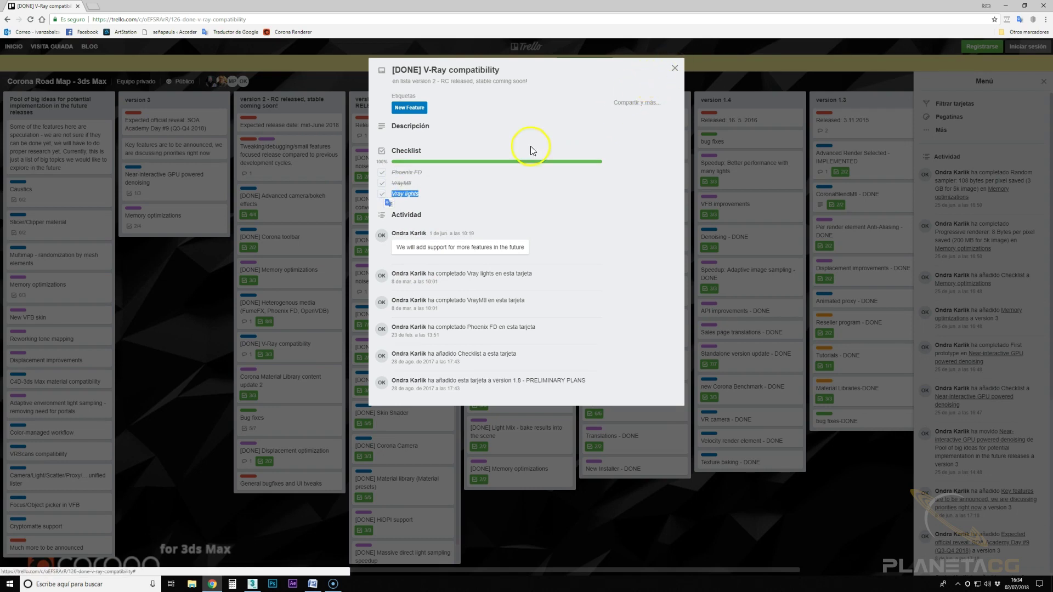
click(674, 68)
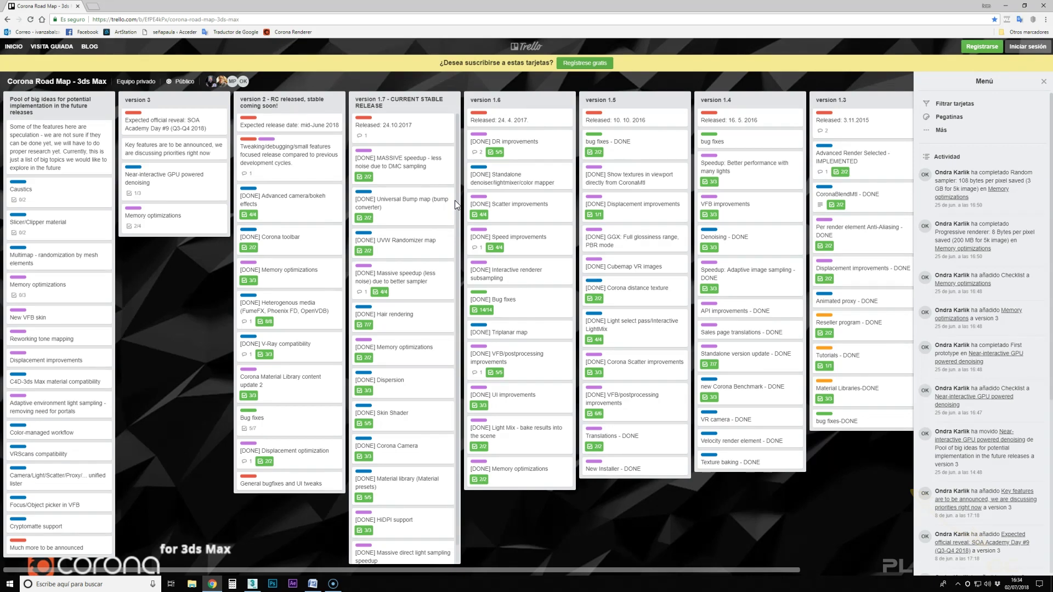
click(48, 454)
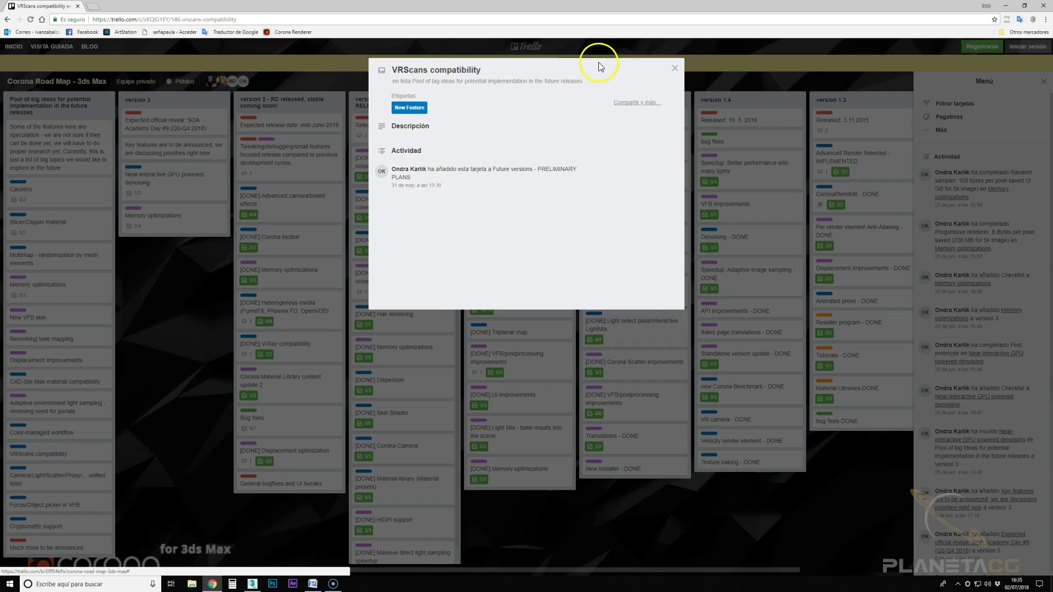
click(675, 68)
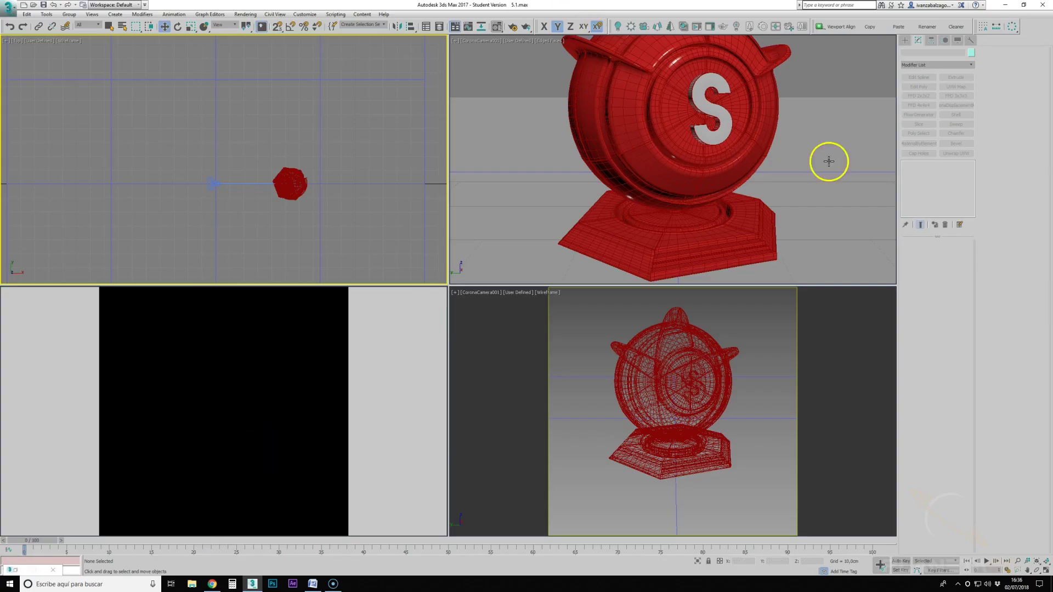
Switch back to 3ds Max and create a VRaySun aimed at the red model, accepting the automatic VRaySky environment map.
click(905, 40)
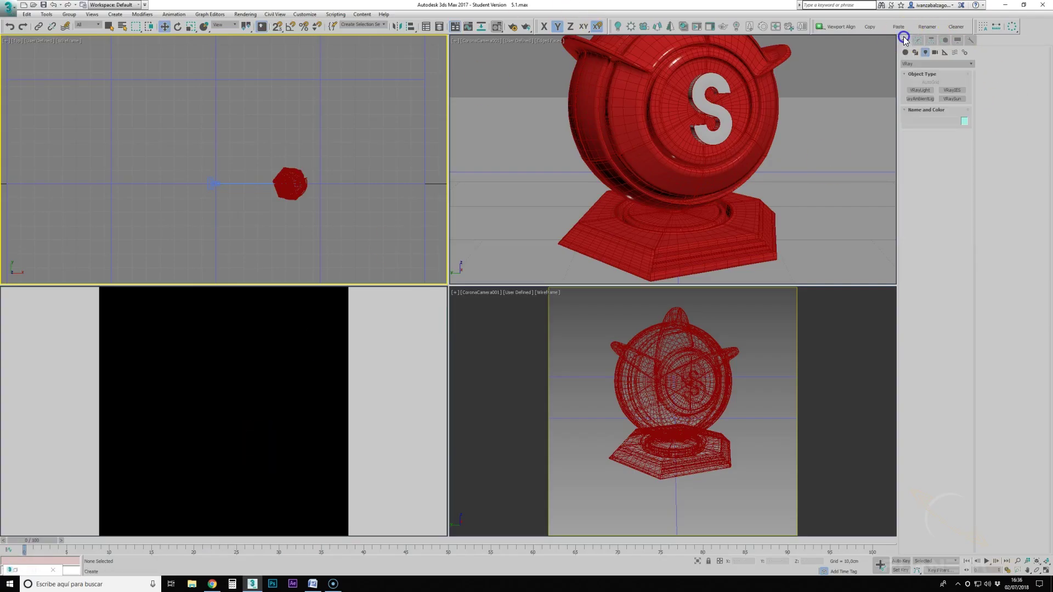
click(949, 99)
drag(164, 264, 293, 188)
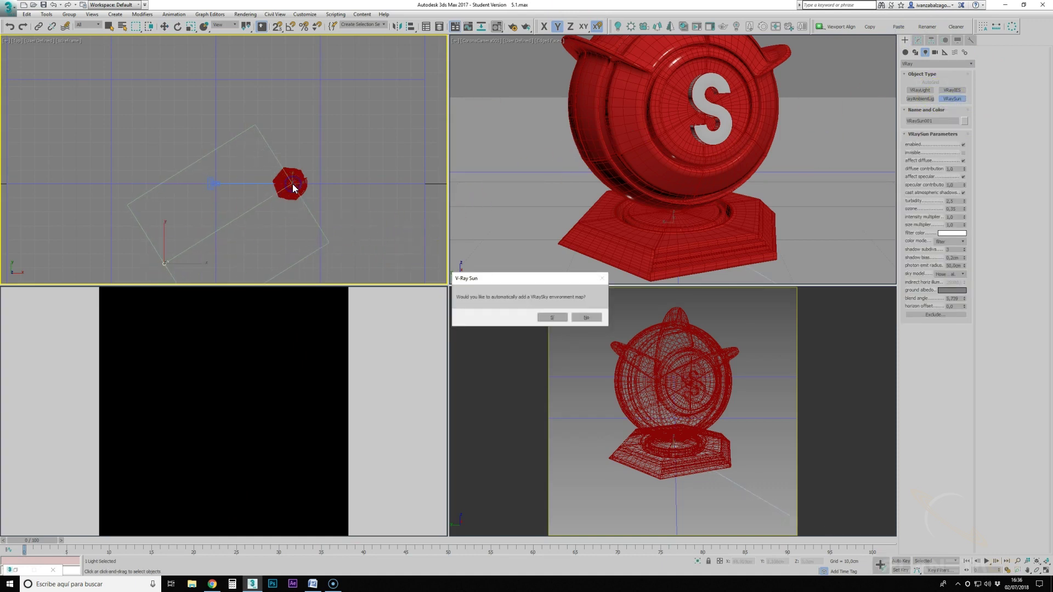
click(560, 317)
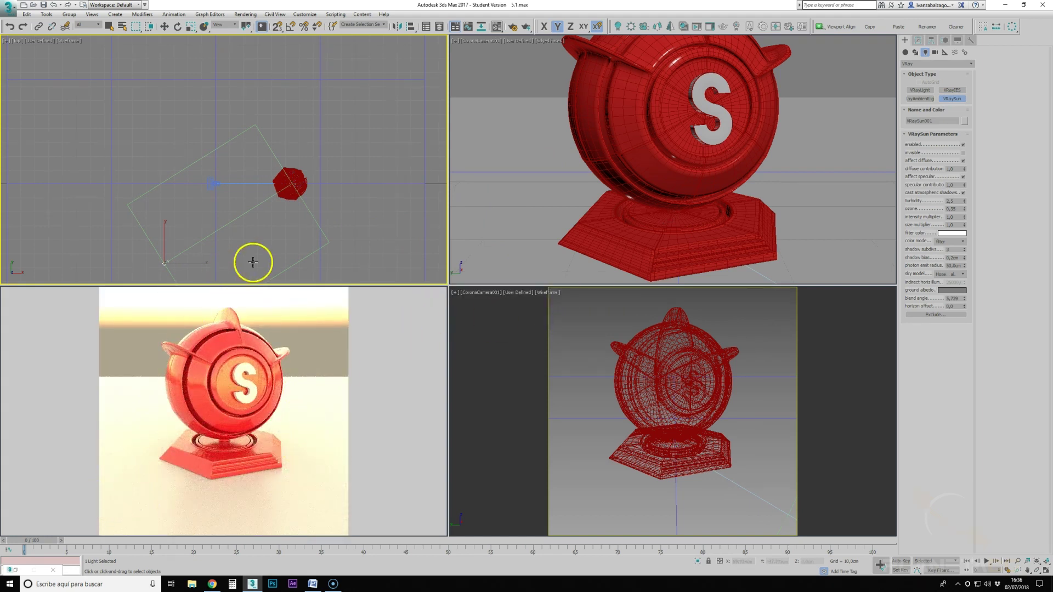
Raise the VRaySun well above the ground in the front view so it shines down on the model.
scroll(261, 225, down, 2)
scroll(261, 224, down, 2)
scroll(277, 223, down, 2)
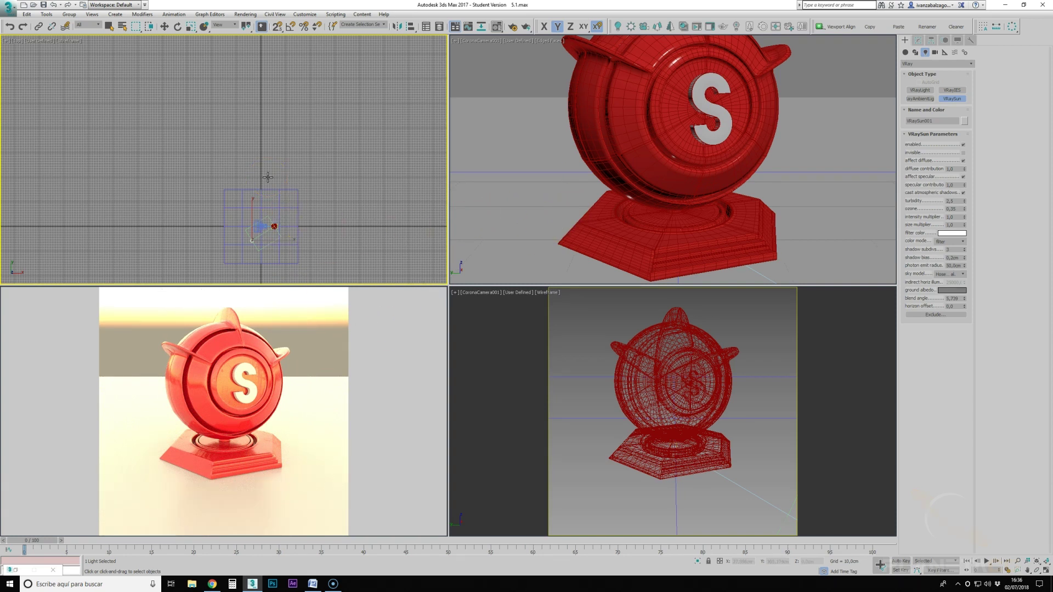
key(z)
key(f)
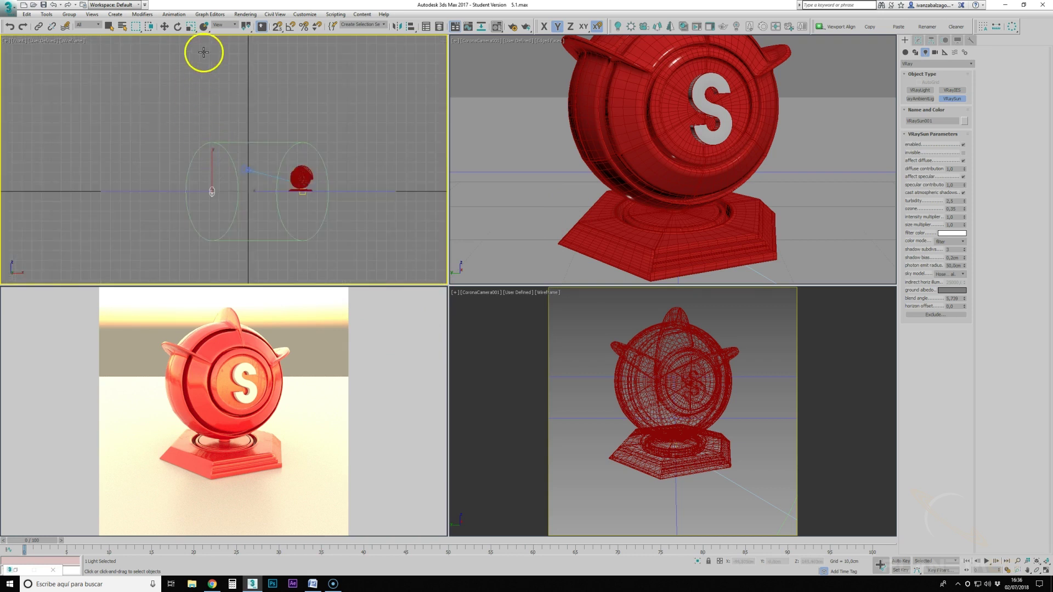
click(170, 27)
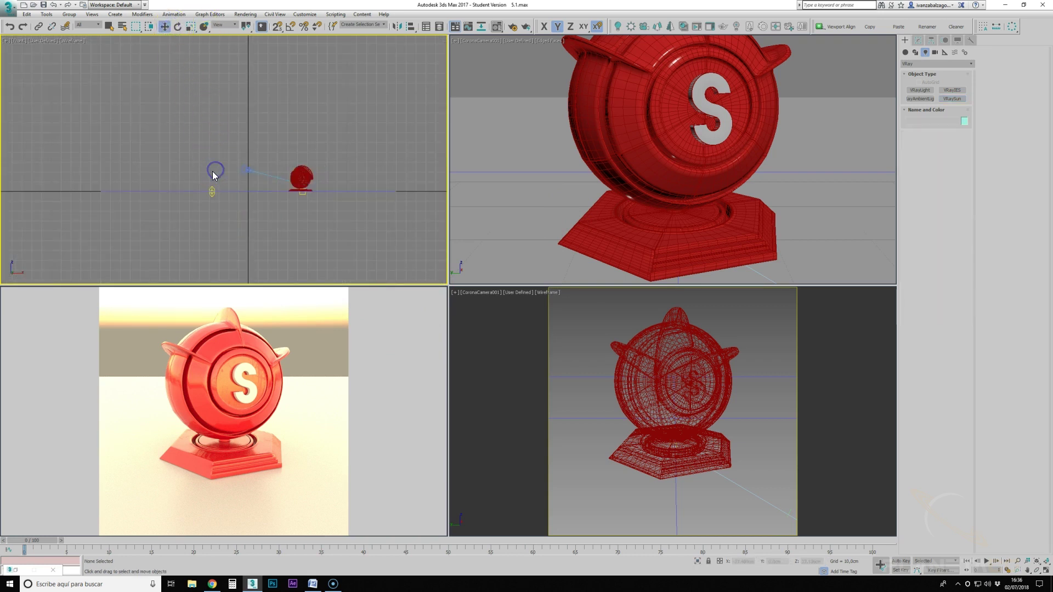
drag(213, 188, 212, 109)
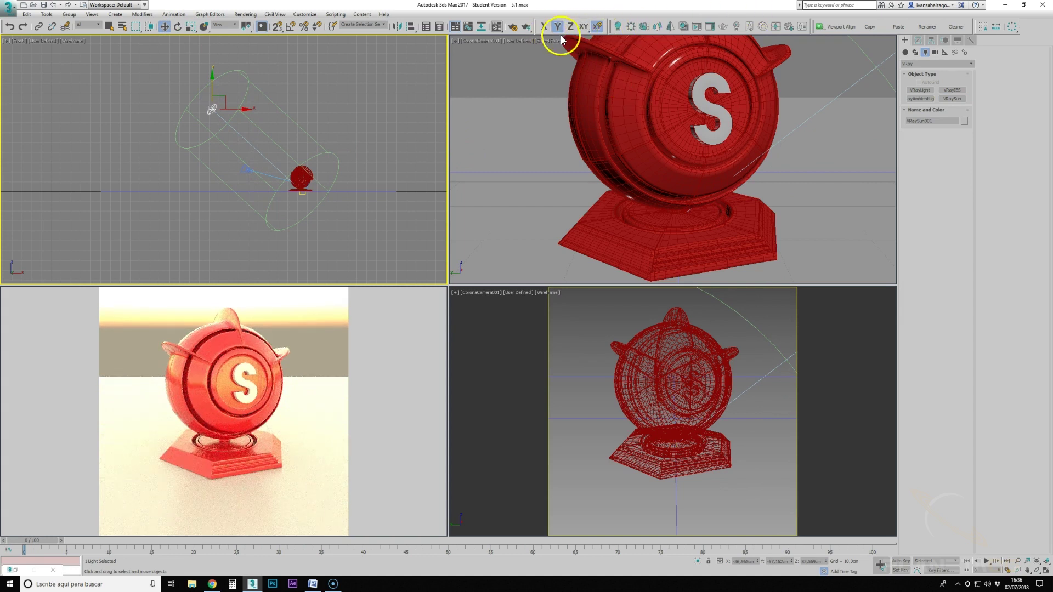
Switch the Corona camera's exposure to simple (EV) and lower it to about -1.46.
right_click(246, 169)
right_click(153, 137)
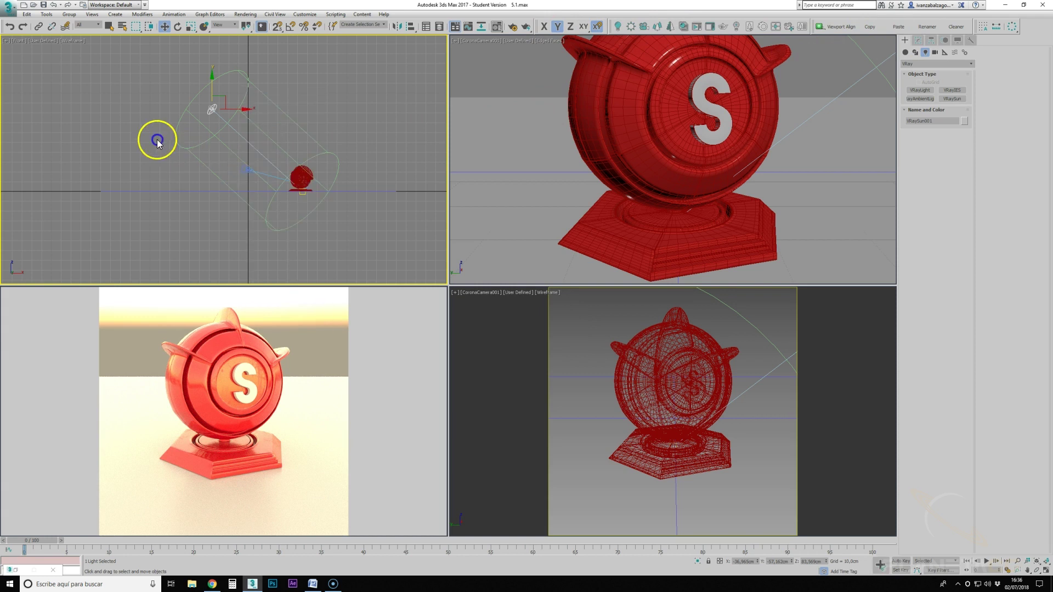
click(246, 172)
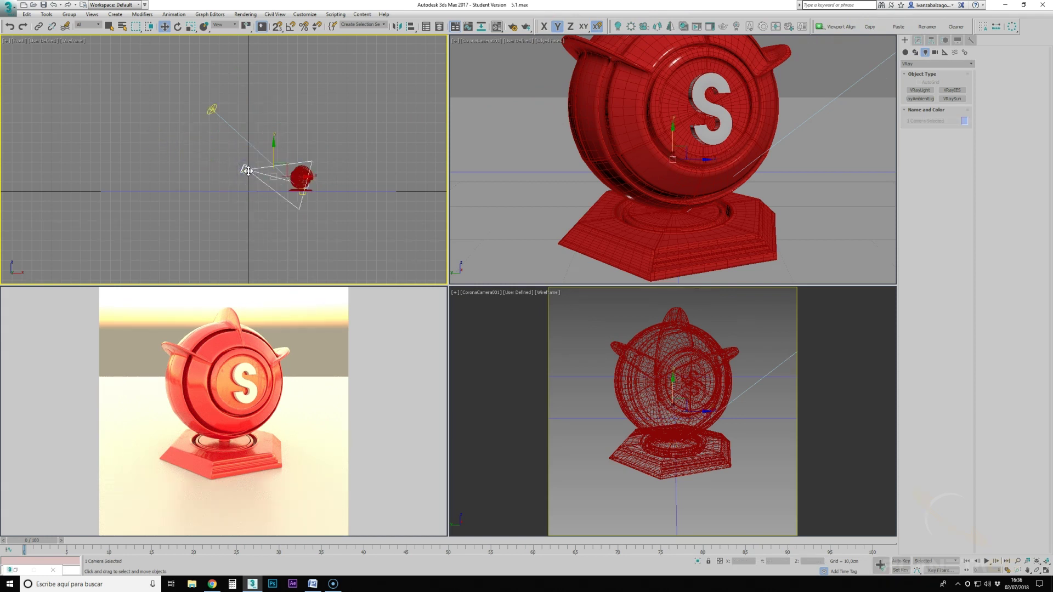
click(918, 40)
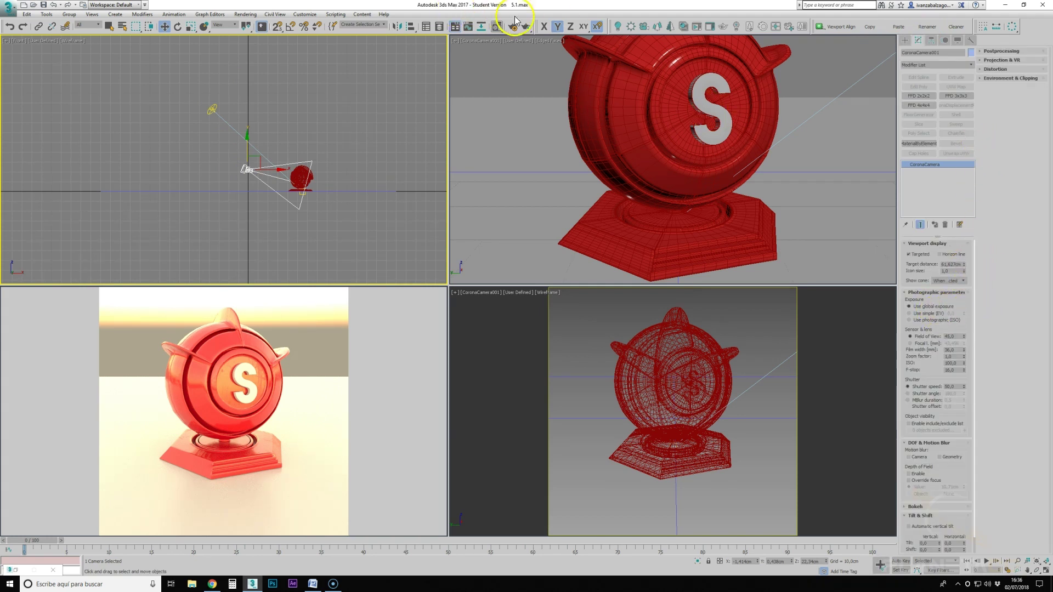
click(915, 313)
drag(965, 315, 974, 375)
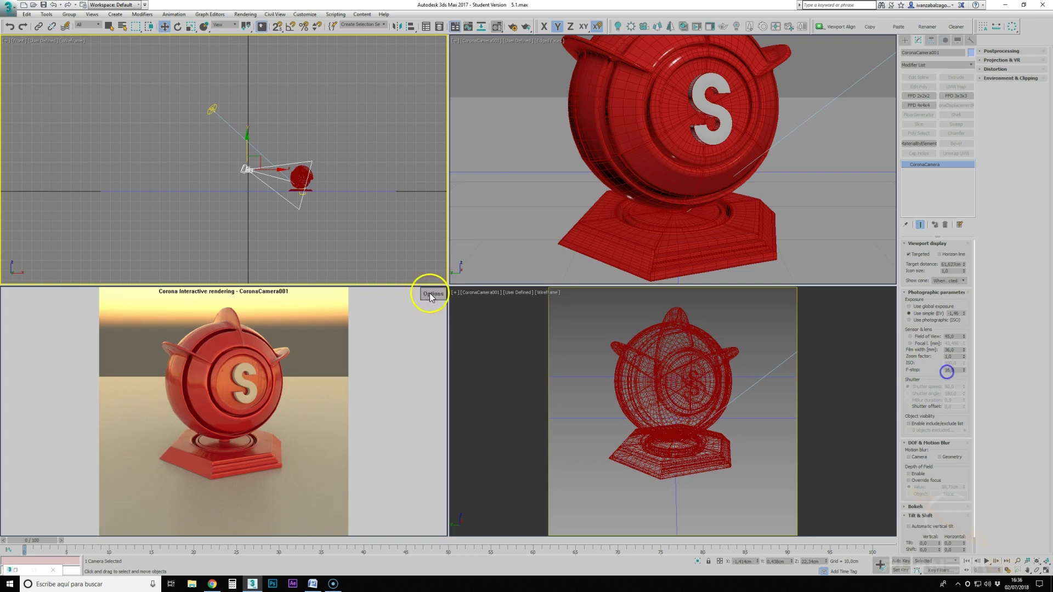
Delete the VRaySun and clear the VRaySky map from the scene environment.
click(214, 109)
click(234, 94)
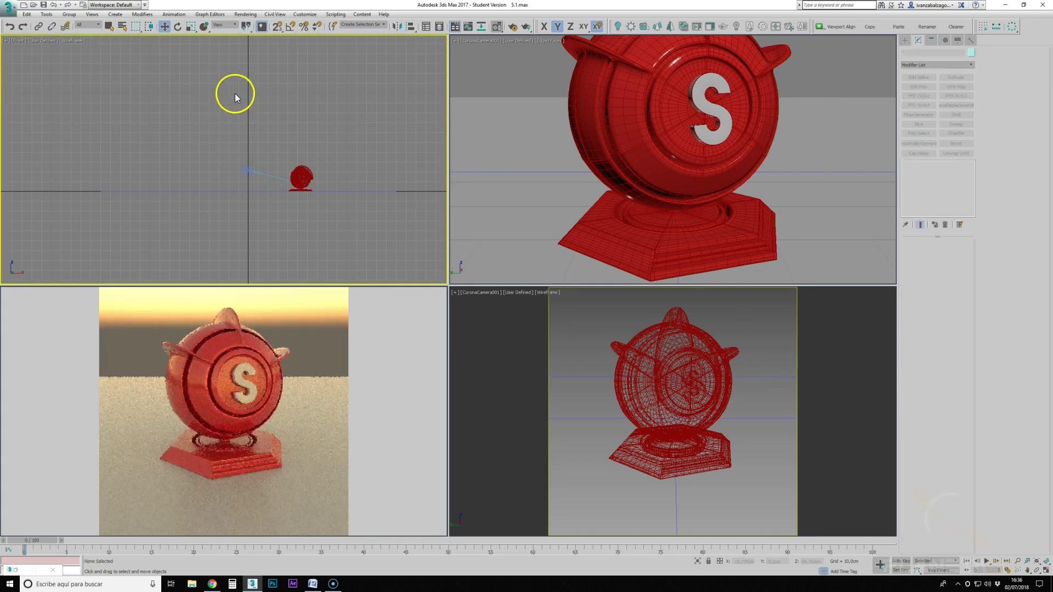
click(306, 15)
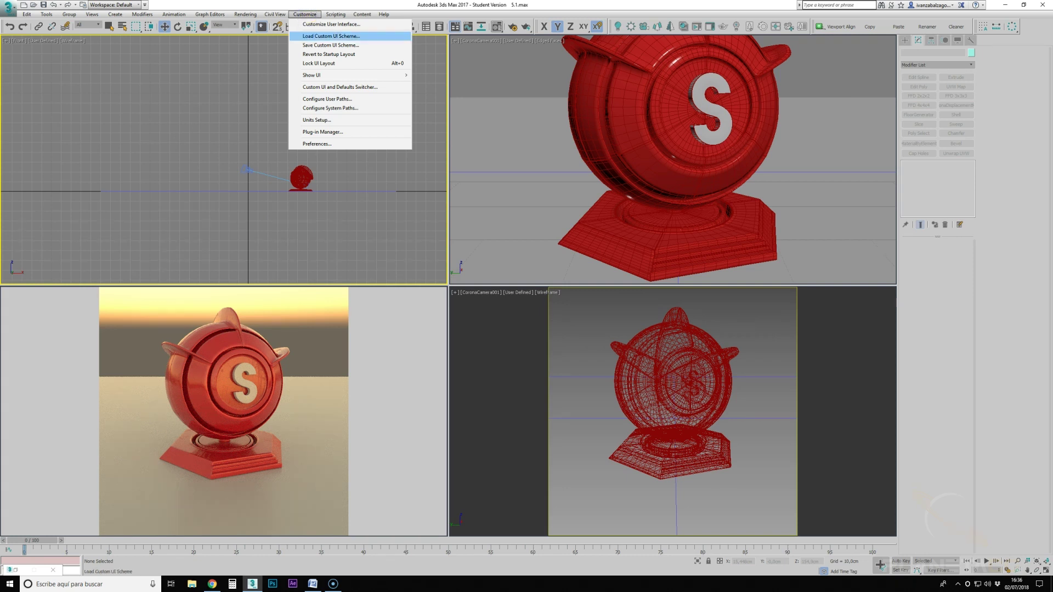
click(306, 15)
key(8)
right_click(263, 91)
click(274, 122)
click(283, 42)
Create a plane VRayLight around the model in the top view, with half-length about 23 cm and half-width about 37 cm.
click(905, 40)
click(920, 90)
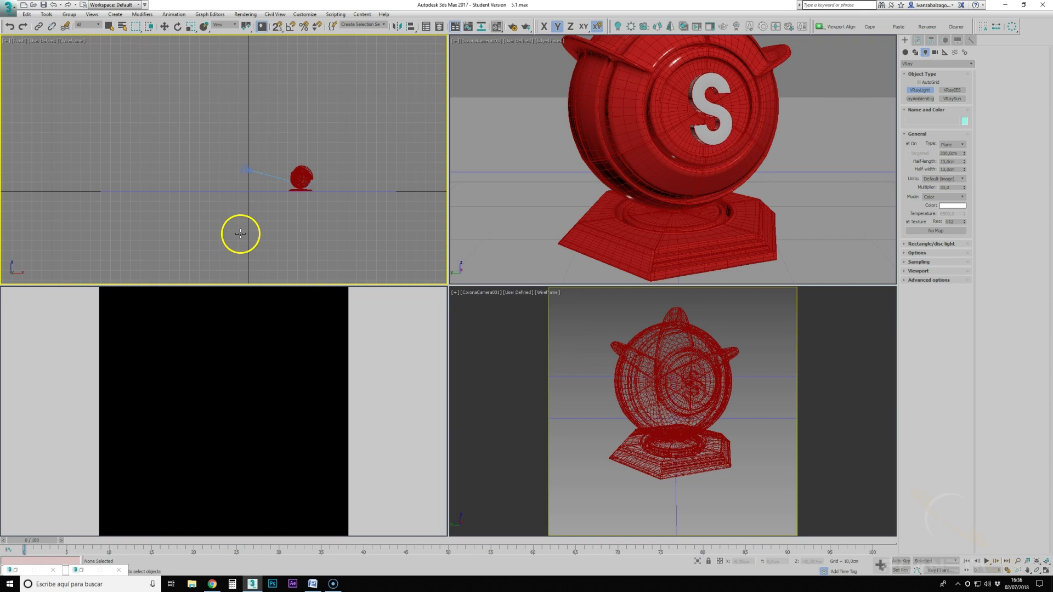
key(t)
middle_drag(263, 207, 241, 148)
drag(245, 157, 257, 175)
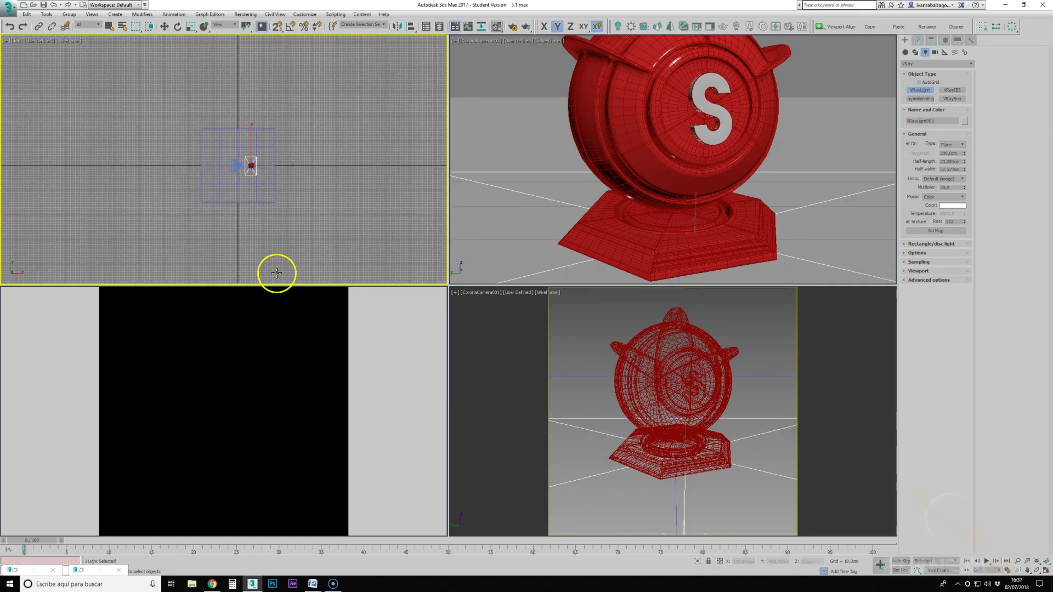
Raise the plane VRayLight to about 51 cm so it sits directly above the model in the front view.
key(f)
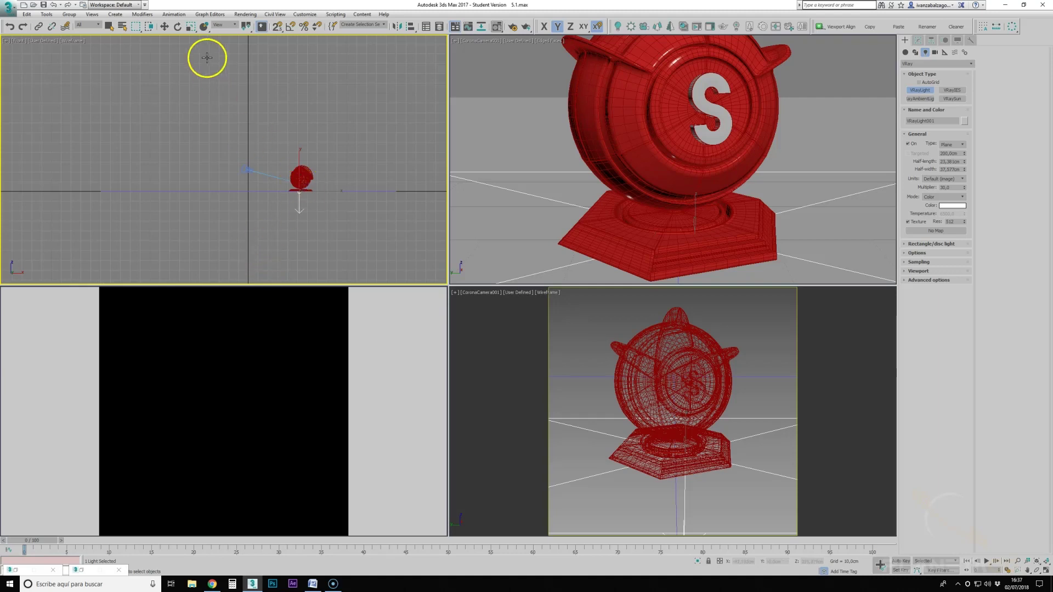
click(164, 26)
drag(296, 160, 297, 110)
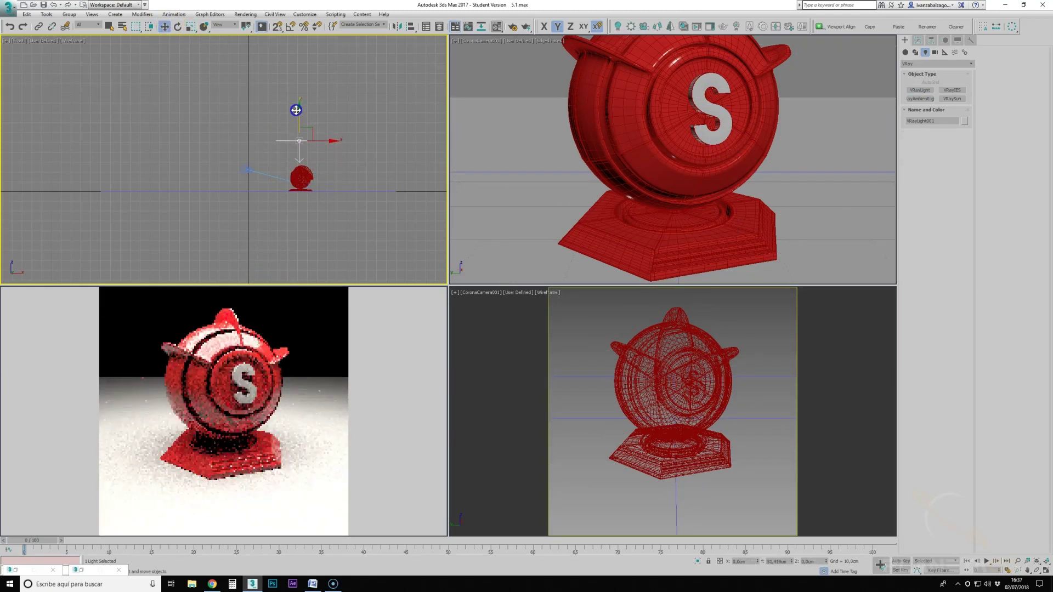
Set the VRayLight's multiplier to 25 and its color to light green, hex 67FFB2.
click(918, 40)
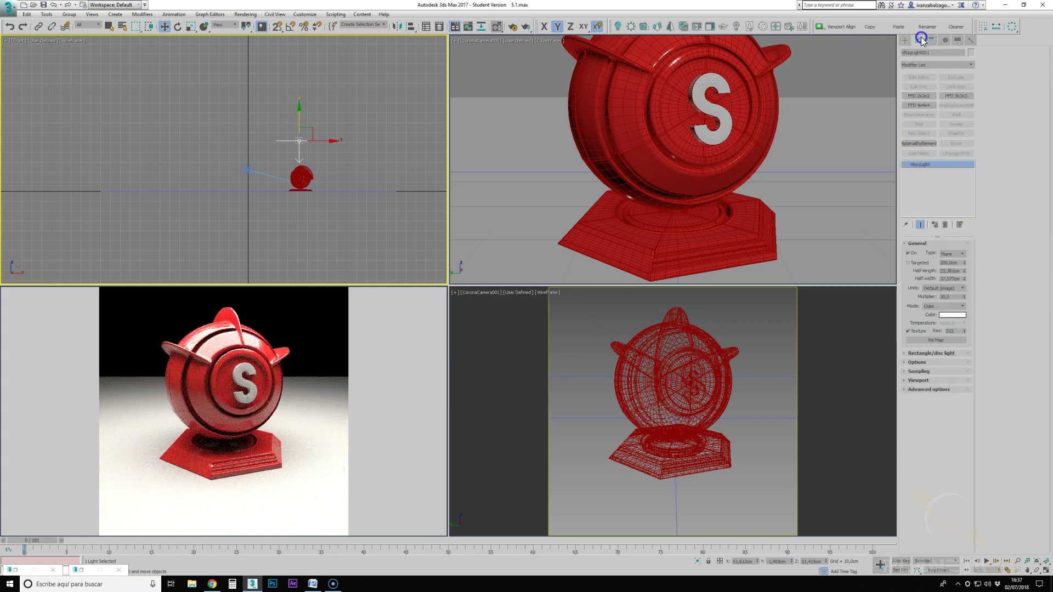
mouse_move(965, 296)
mouse_down()
mouse_move(962, 269)
mouse_move(969, 299)
mouse_up()
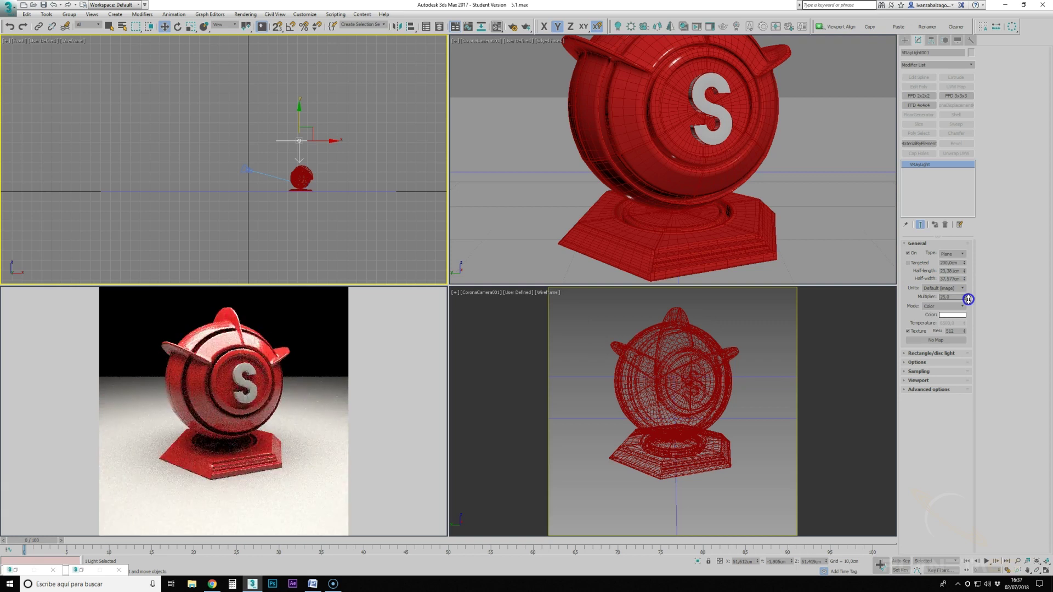
click(957, 316)
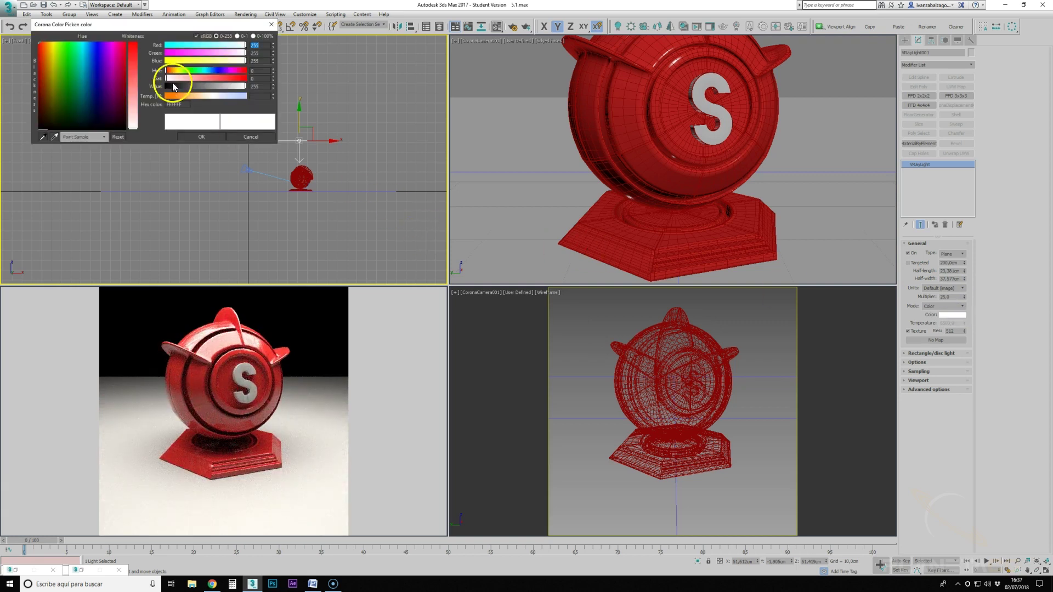
drag(170, 71, 212, 79)
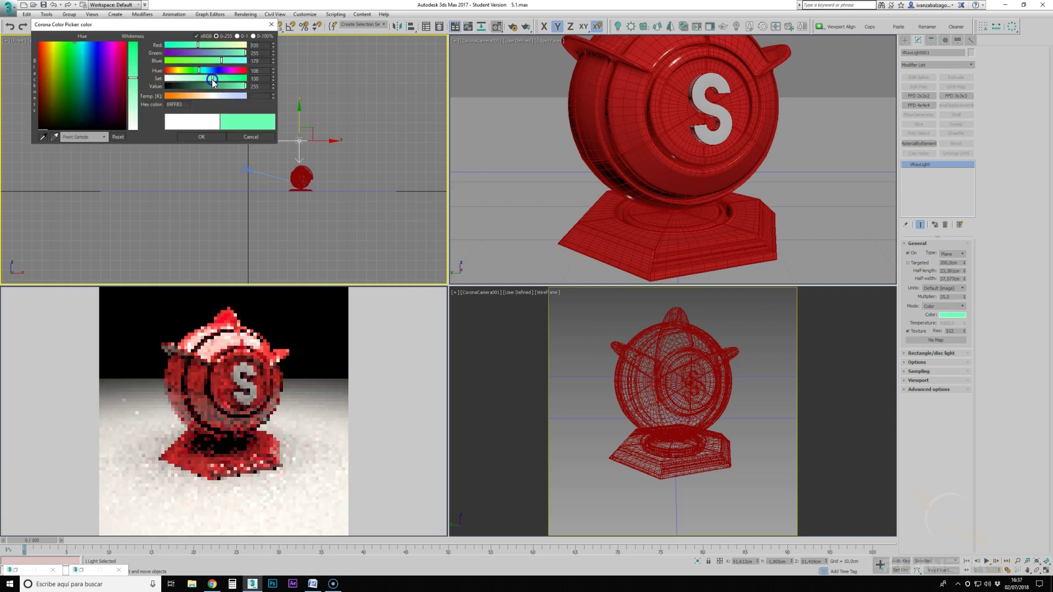
click(217, 138)
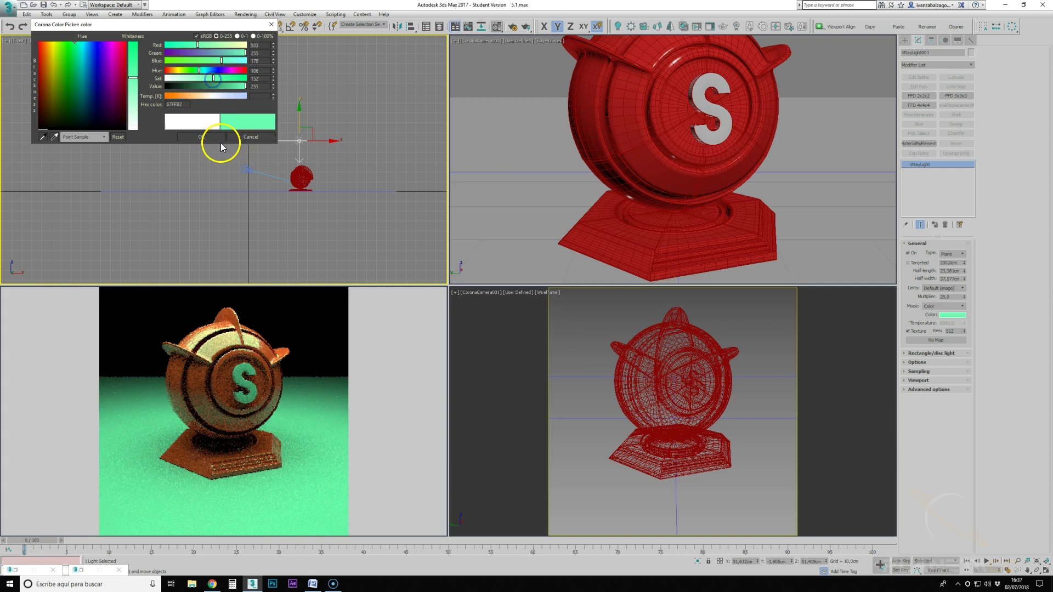
Assign the Grungemap_07_.jpg Corona Bitmap from the Material Editor to the VRayLight's texture slot as an instance.
click(929, 341)
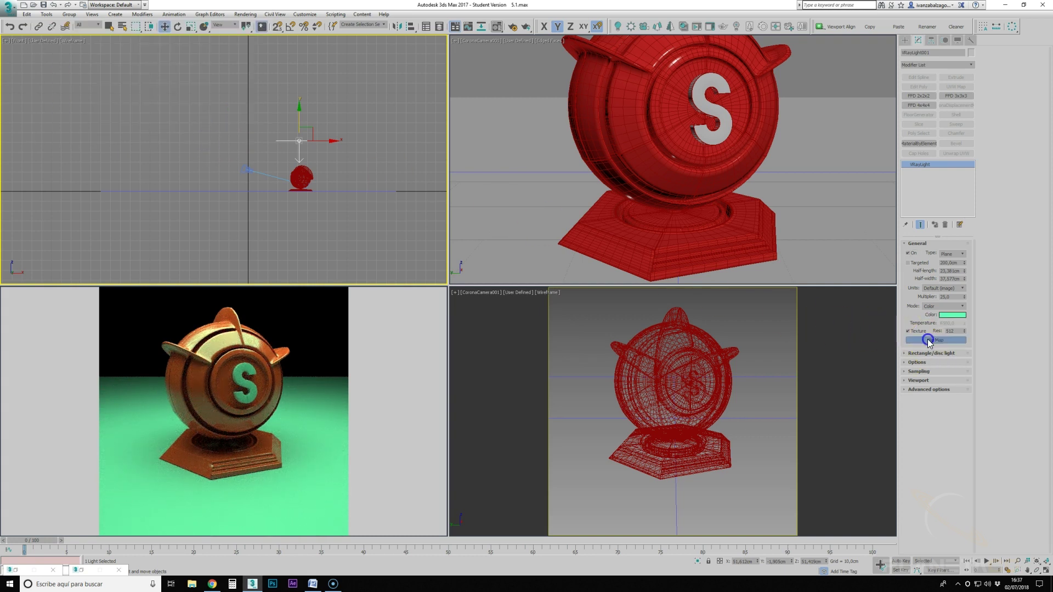
click(497, 28)
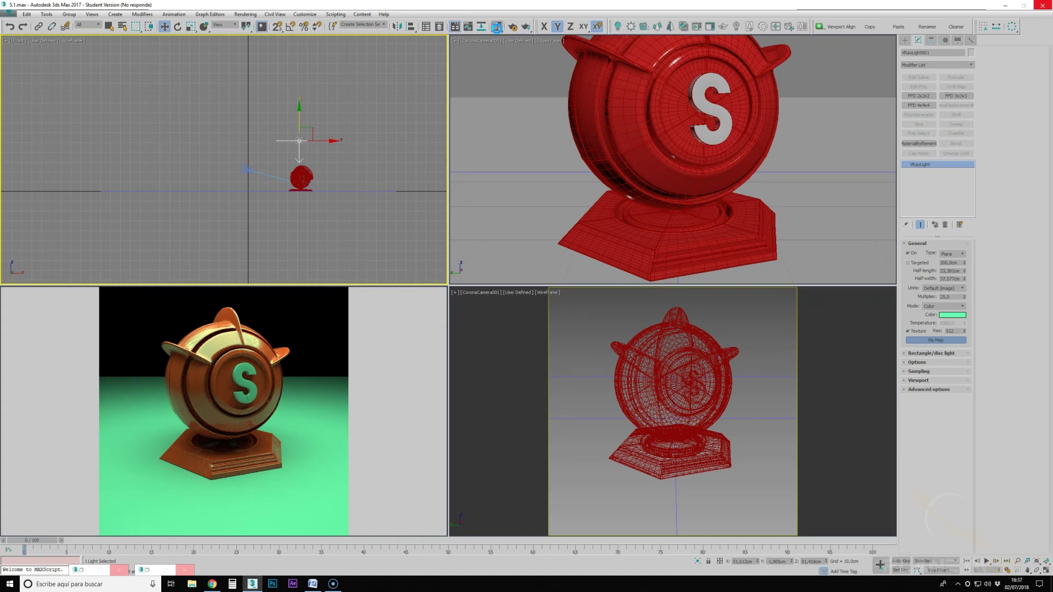
click(270, 266)
click(467, 61)
click(482, 27)
click(82, 572)
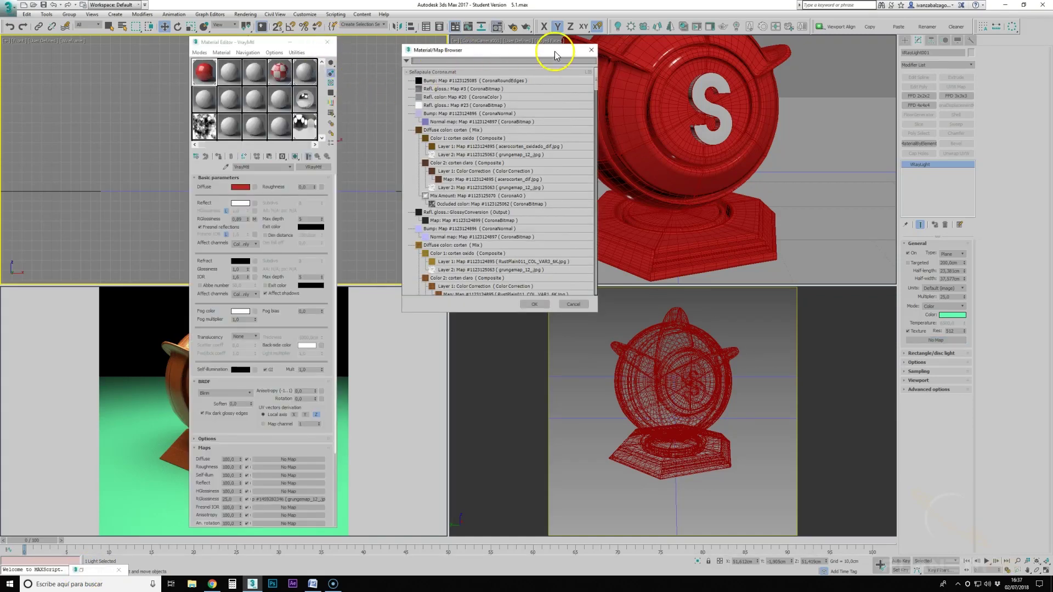
click(591, 50)
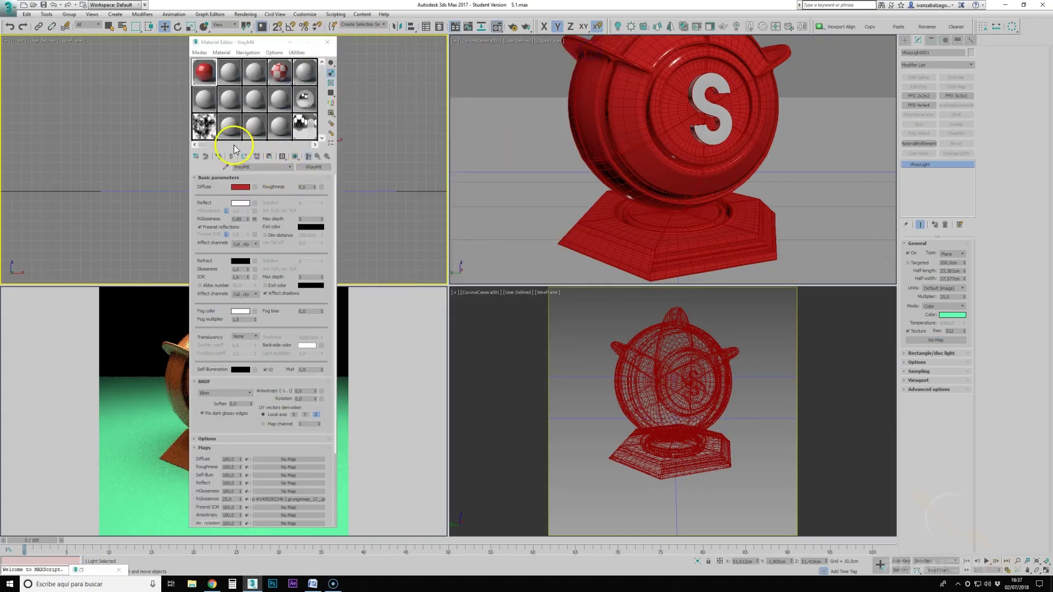
click(204, 132)
drag(314, 169, 933, 343)
click(497, 260)
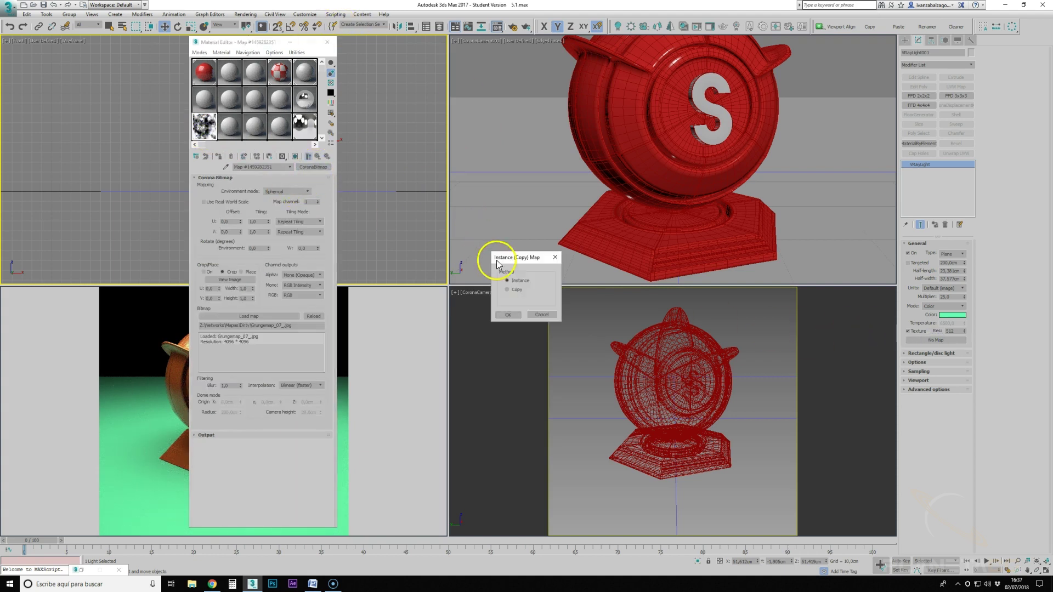
click(508, 310)
click(290, 42)
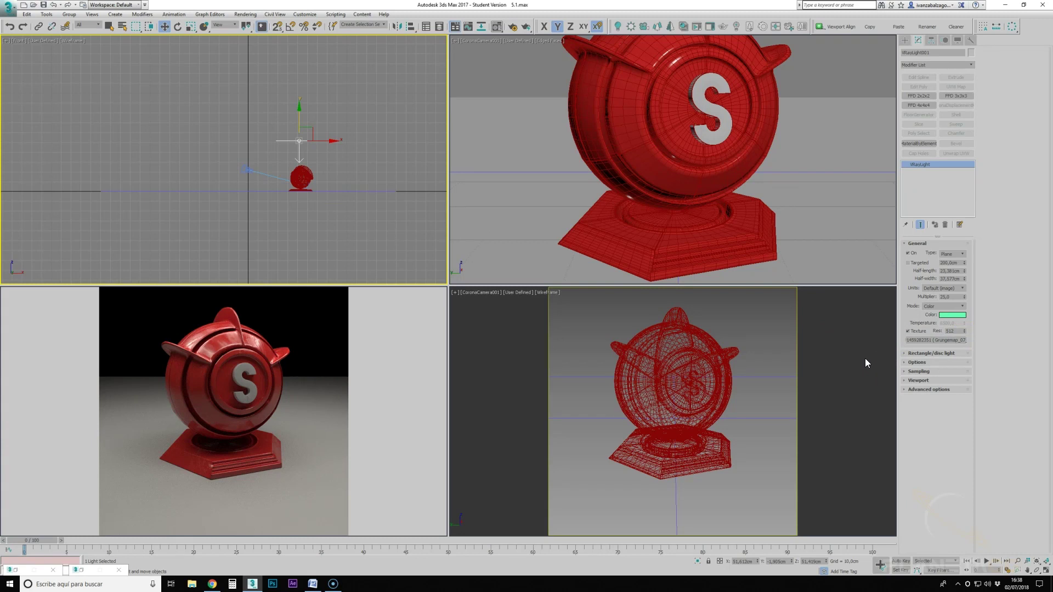
Move the VRayLight along X in the front view, well clear of the model, to about X -71 cm.
right_click(325, 144)
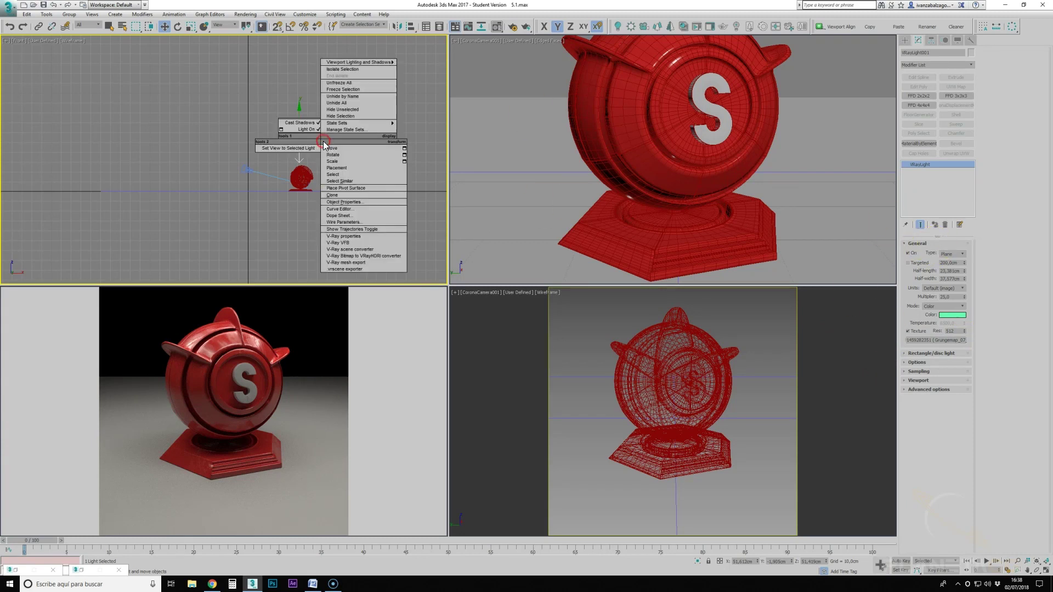
click(246, 146)
drag(242, 146, 179, 144)
Try the Sphere, Mesh and Disc types on the VRayLight.
click(950, 253)
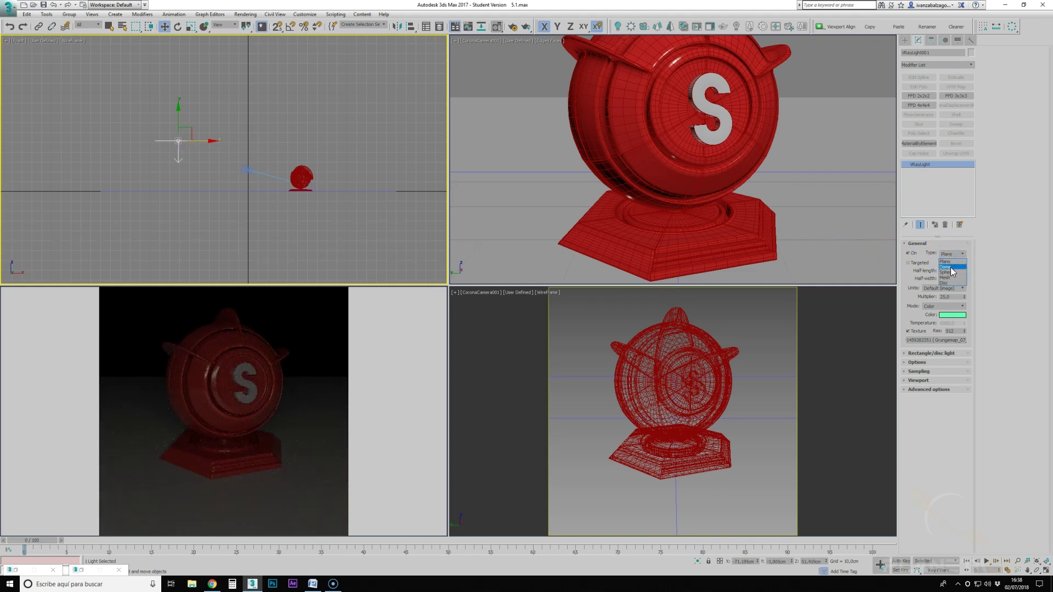
click(952, 271)
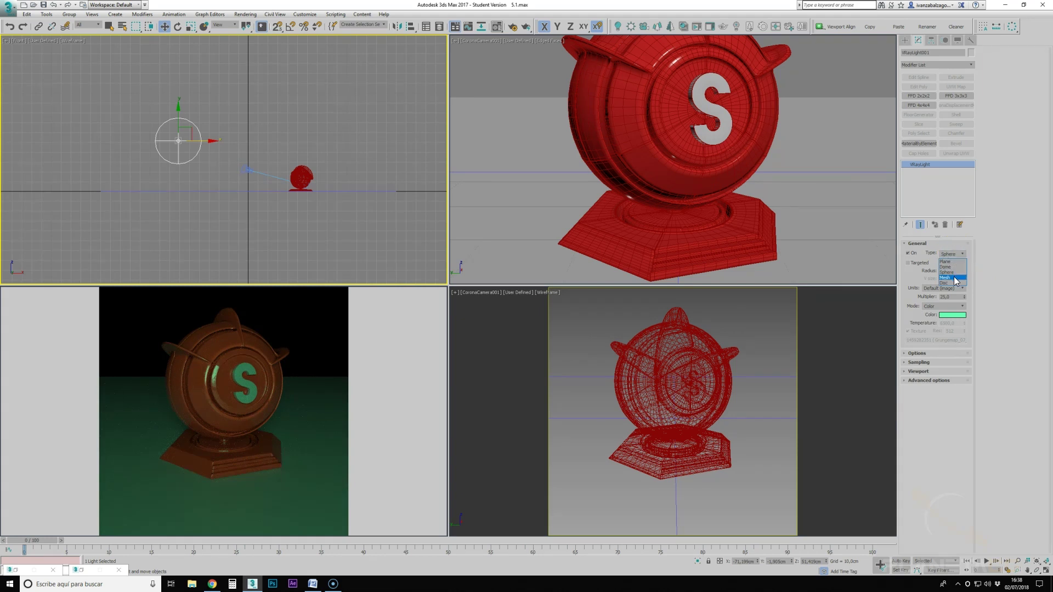
click(952, 278)
click(953, 254)
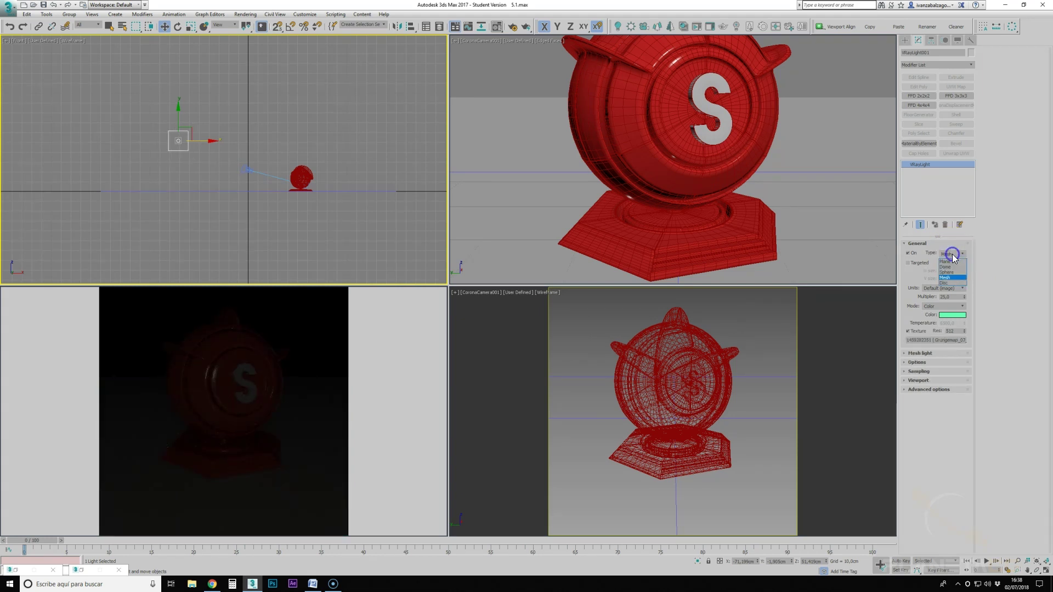
click(952, 285)
Move the VRayLight back over the model to about X 45 cm and change its type to Dome.
drag(200, 141, 313, 141)
click(953, 254)
click(949, 267)
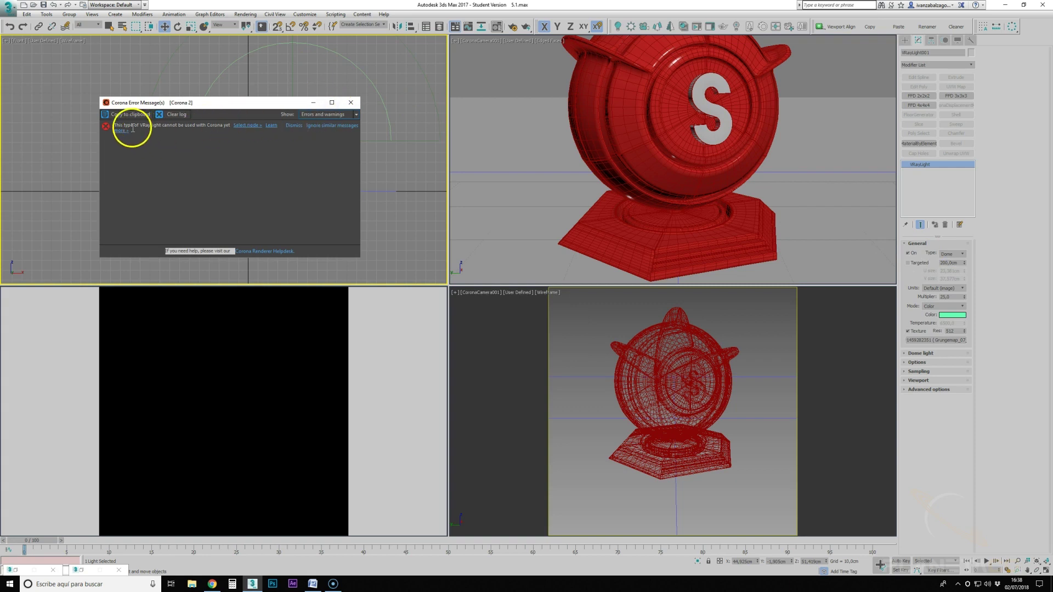
Read and close the Corona error message, and set the VRayLight's type back to Plane.
drag(118, 125, 197, 132)
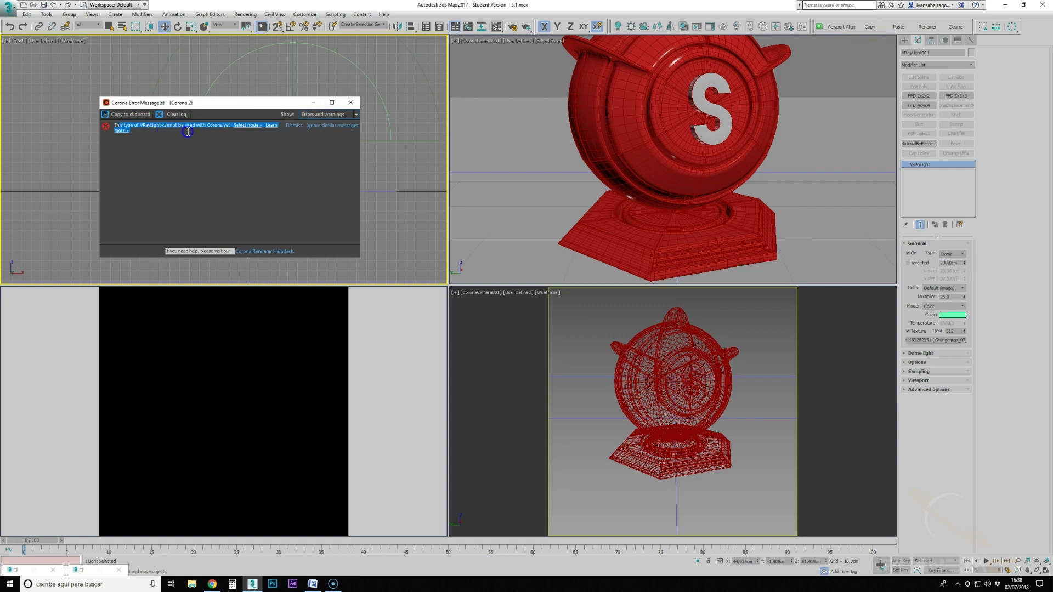
click(229, 126)
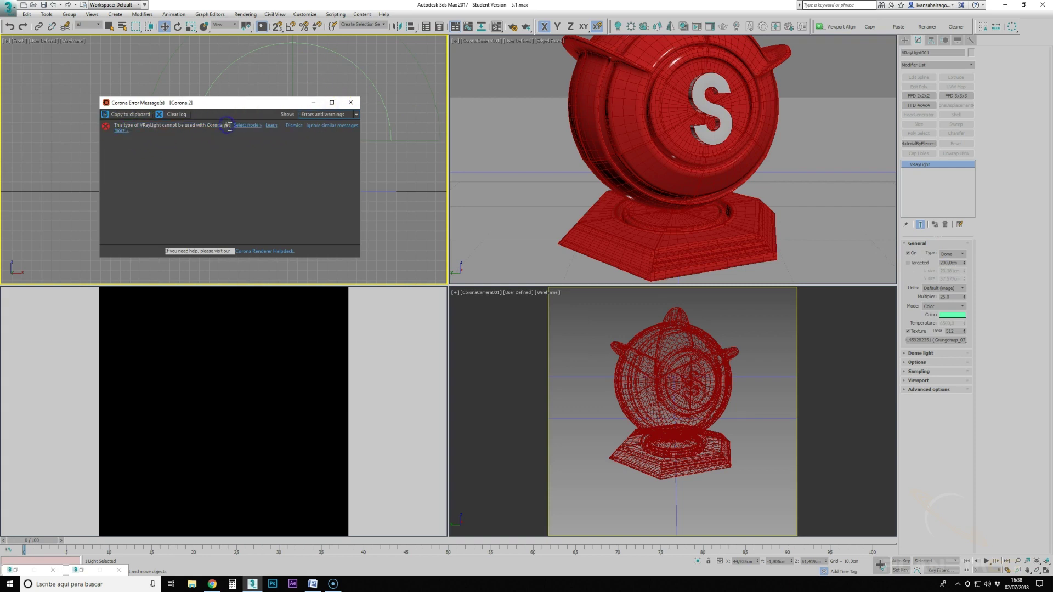
click(350, 103)
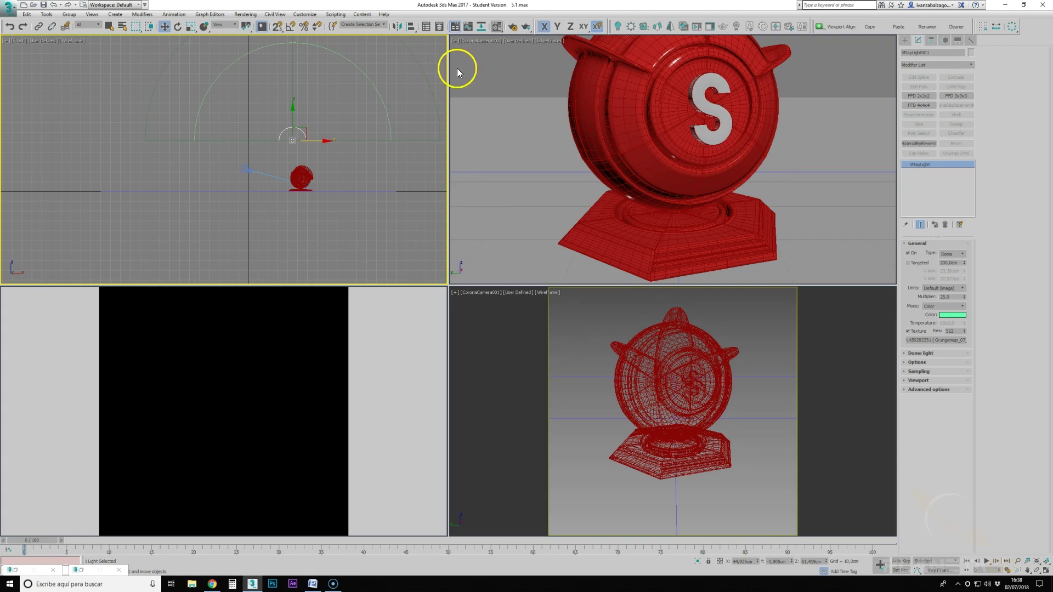
click(952, 254)
click(953, 262)
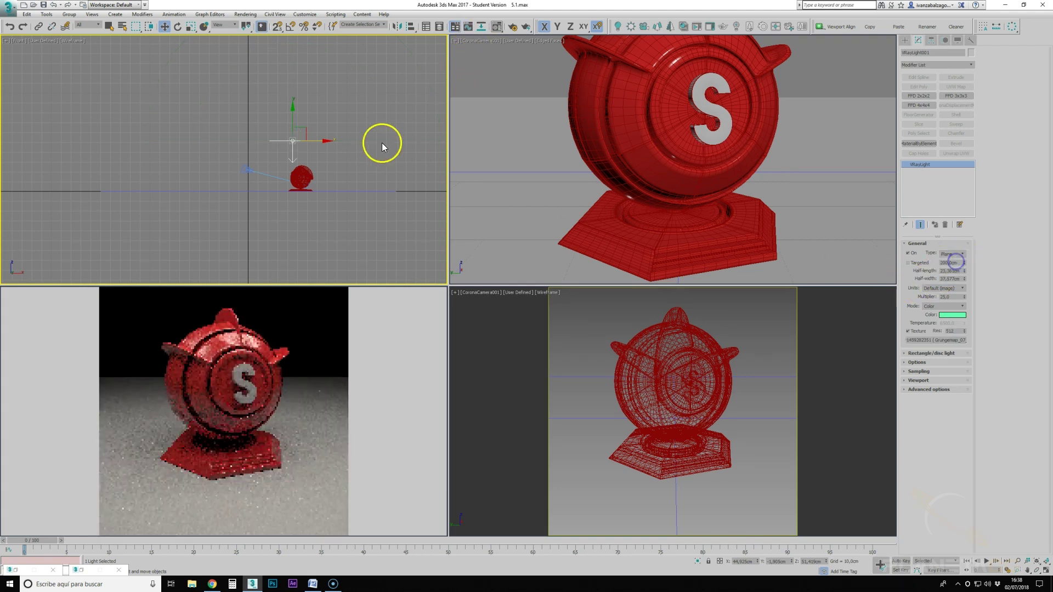
Raise the plane VRayLight to about 58 cm in the front view and set its multiplier to 36.
drag(293, 128, 293, 121)
drag(962, 296, 964, 289)
Clear the VRayLight's texture map and change its color to a neutral light gray.
right_click(955, 333)
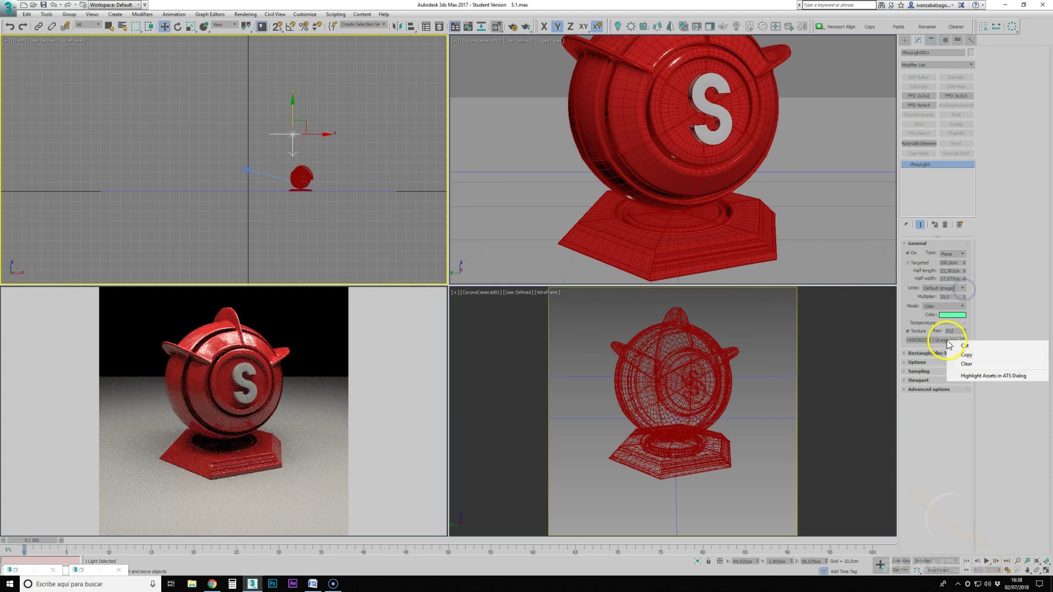
click(961, 357)
click(947, 317)
drag(213, 78, 119, 78)
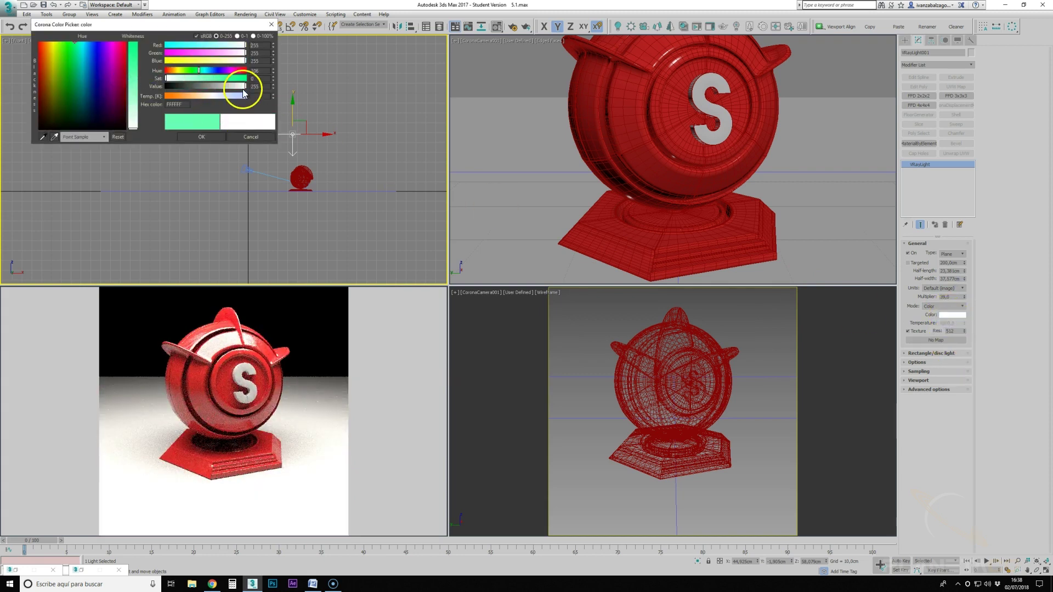
drag(242, 87, 230, 86)
click(202, 136)
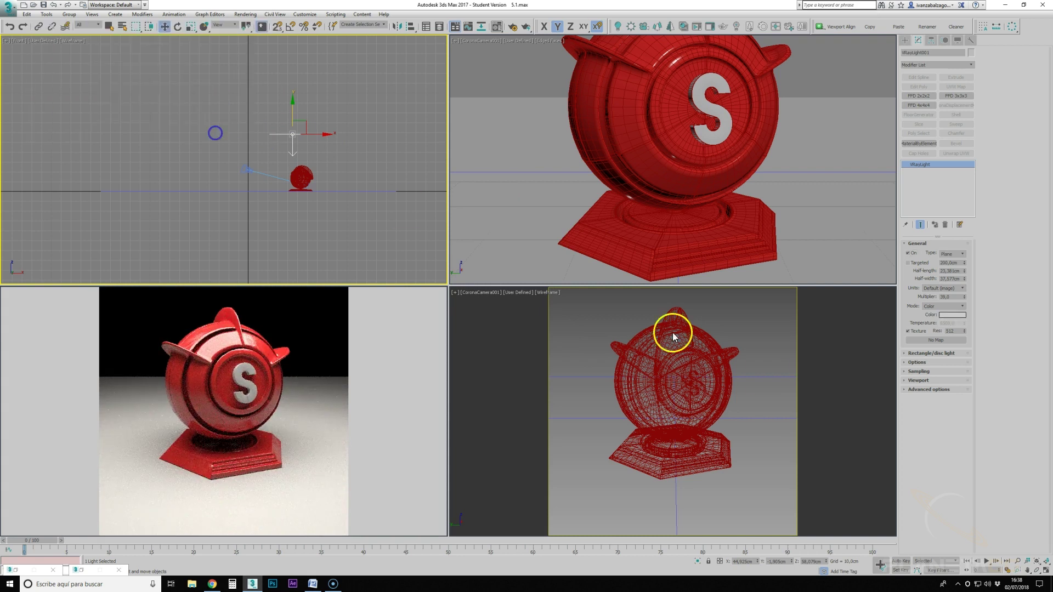
Examine the VRayLight's advanced, viewport, sampling and general option settings.
click(917, 389)
click(908, 378)
click(909, 371)
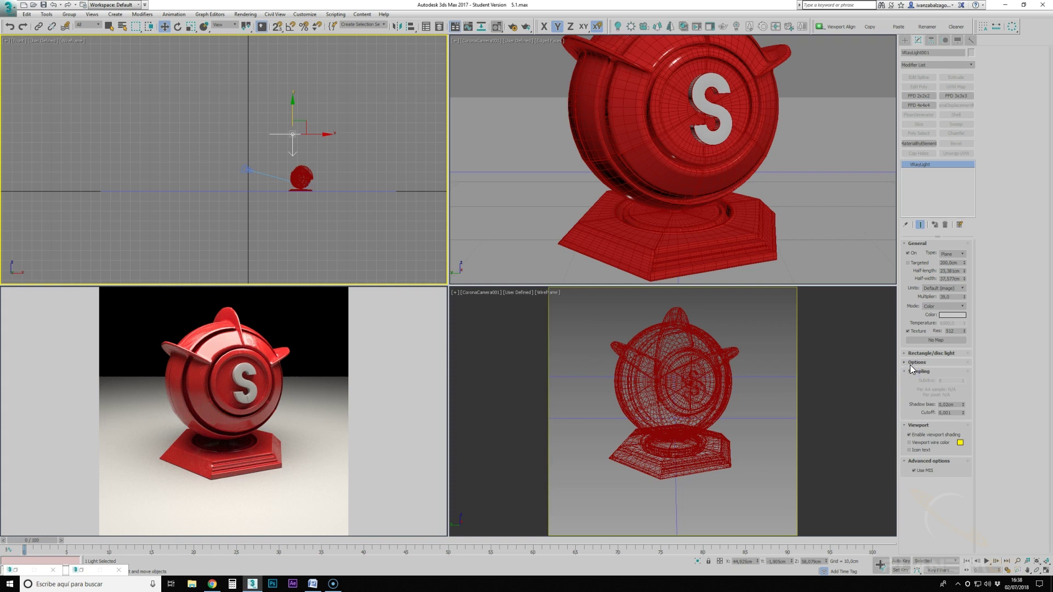
click(911, 363)
click(909, 439)
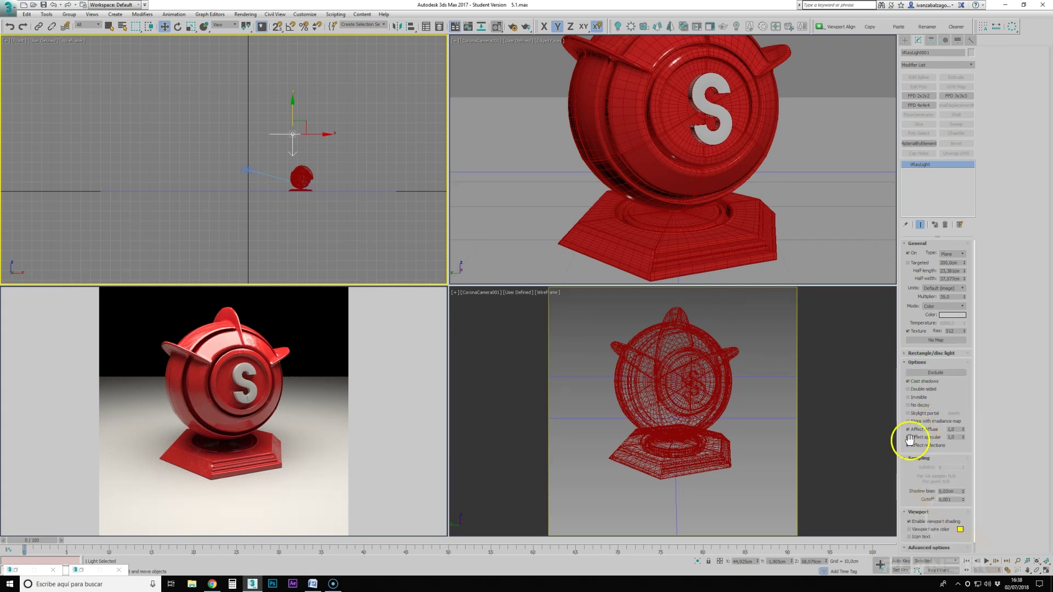
click(908, 445)
Open the Material Editor and lower the reflection glossiness of the model's red VRayMtl.
click(496, 29)
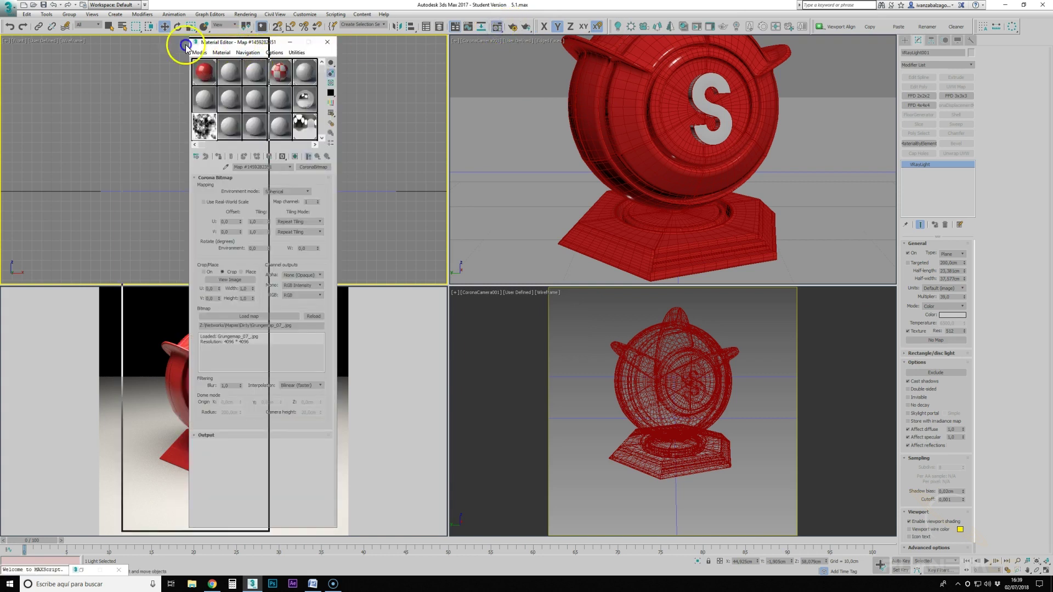
drag(41, 49, 50, 42)
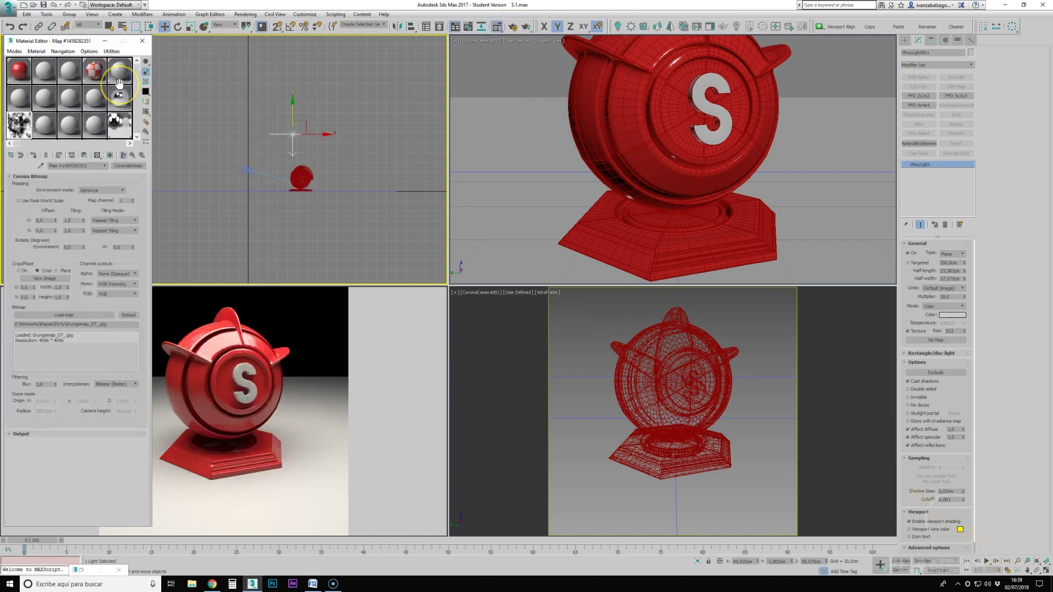
click(20, 70)
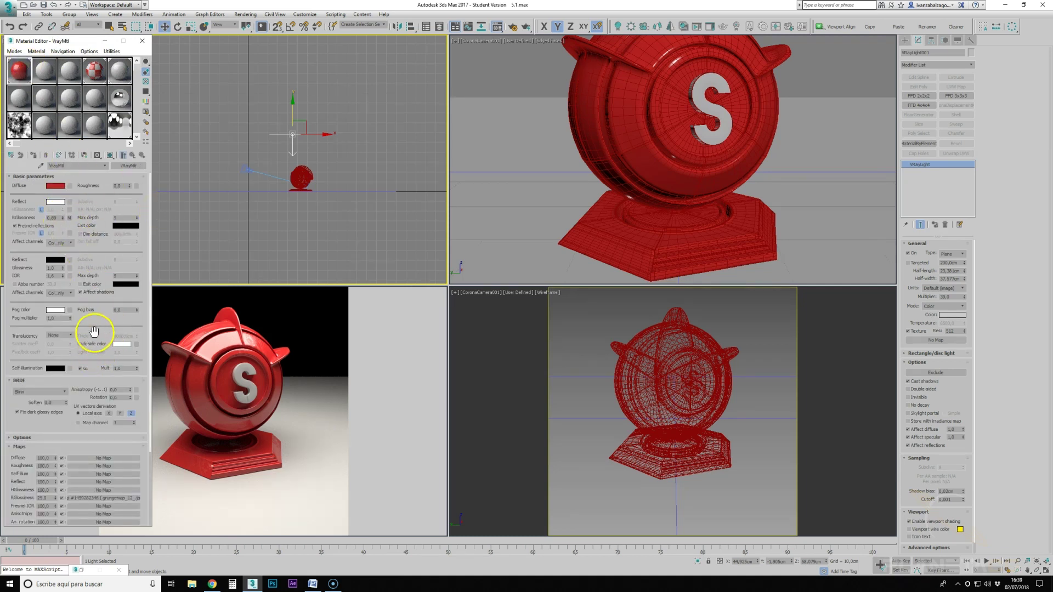
mouse_move(61, 219)
mouse_down()
mouse_move(64, 245)
mouse_move(65, 235)
mouse_up()
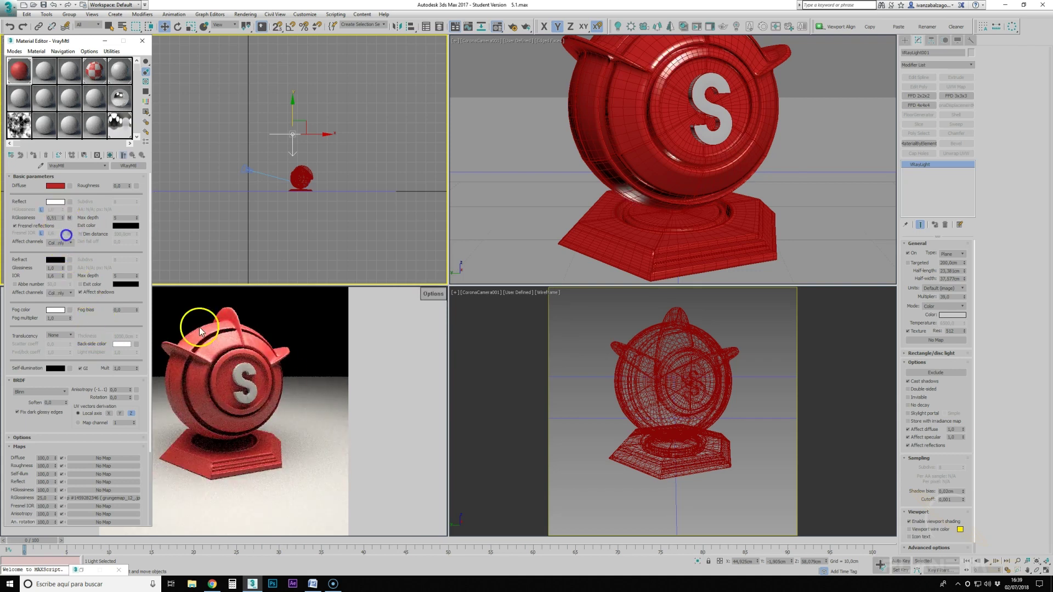
Change the VRayMtl's diffuse color to golden yellow, hex BA9C27.
click(55, 186)
click(213, 51)
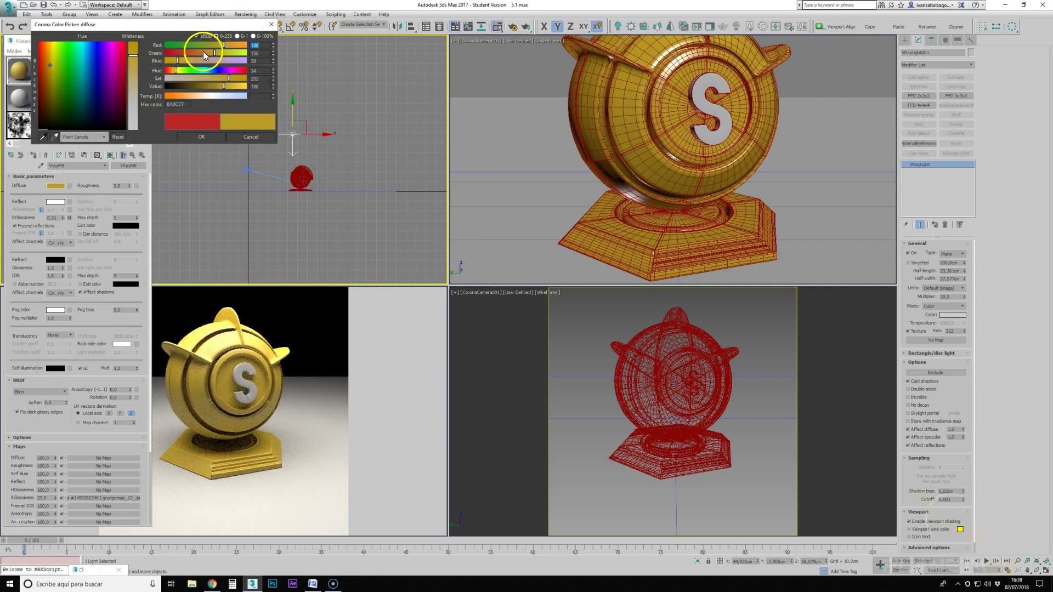
click(202, 137)
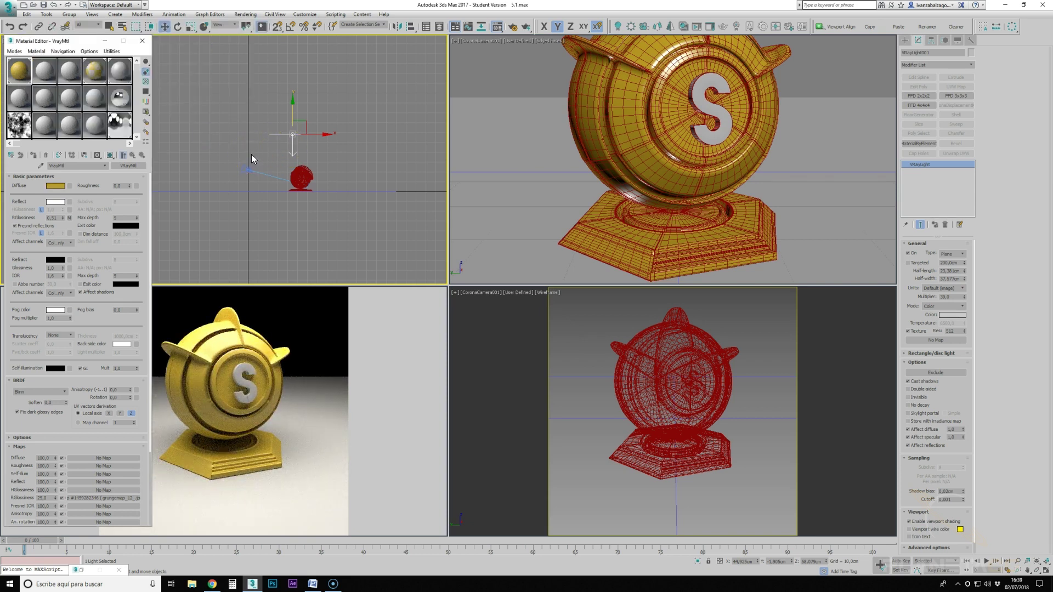
Assign the Multi/Sub-Object material containing the VRayMtl and Blanco submaterials to the model.
click(97, 71)
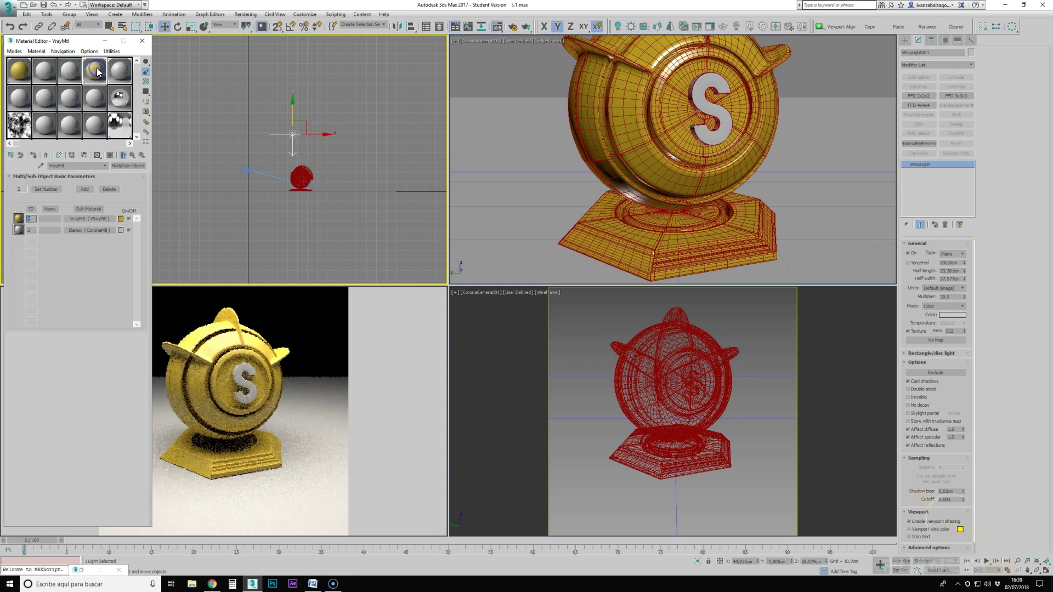
click(686, 153)
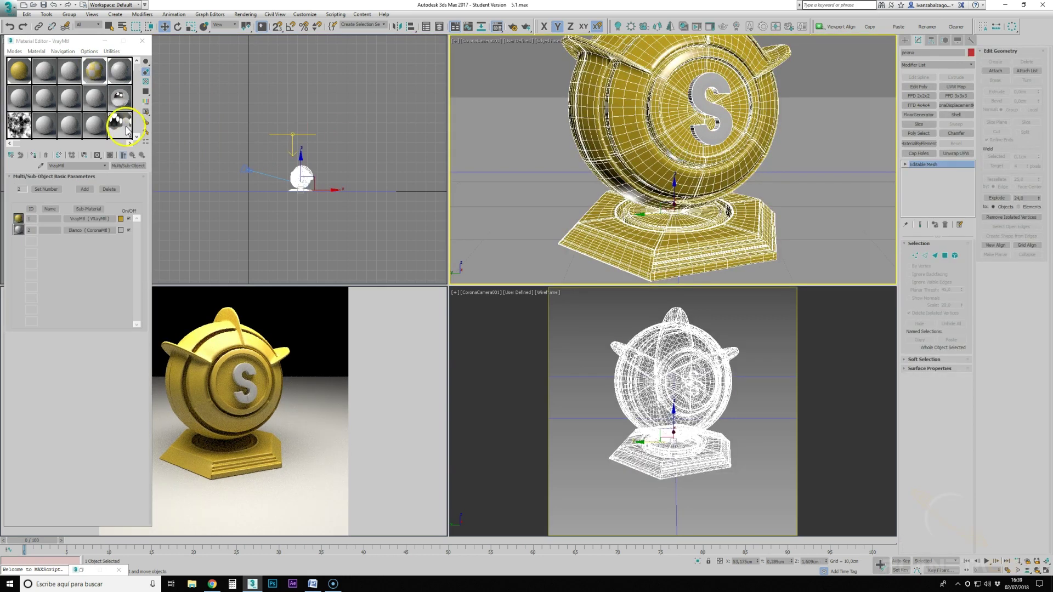
click(33, 156)
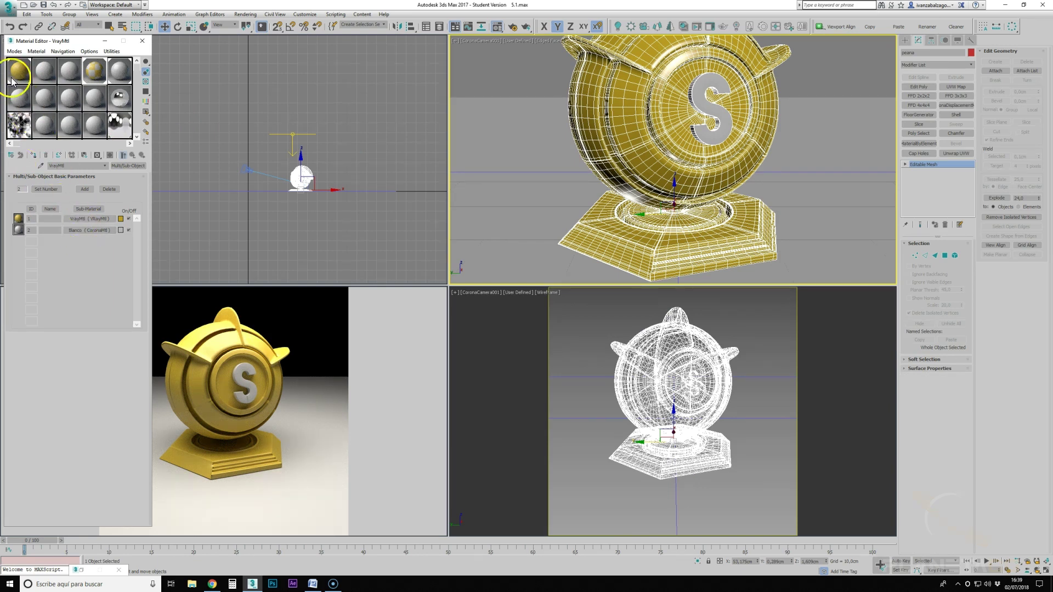
Set the diffuse color of the VRayMtl submaterial to crimson pink, hex BA265E.
click(72, 224)
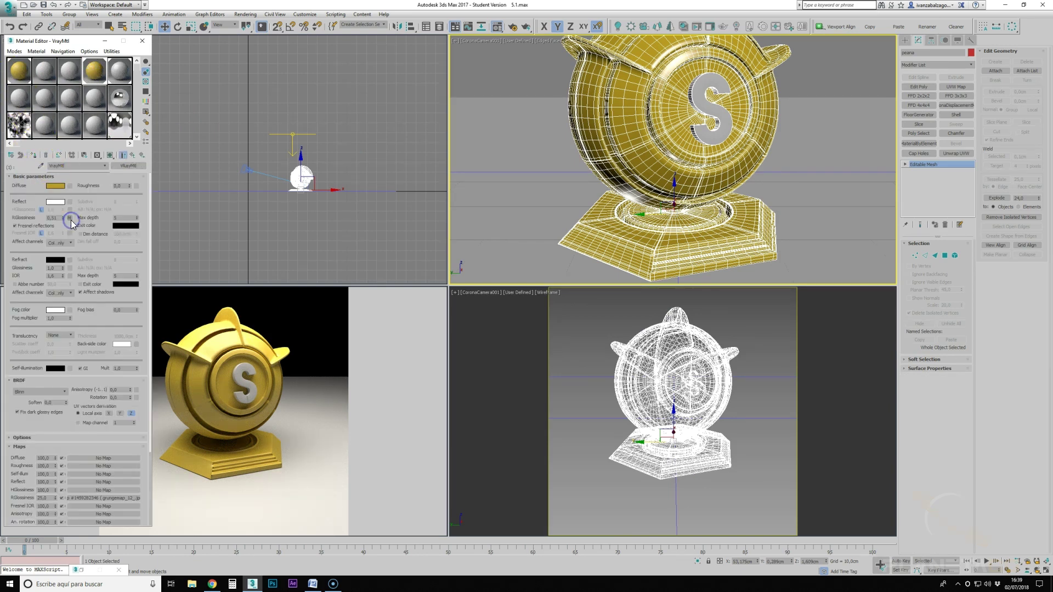
click(56, 186)
click(192, 60)
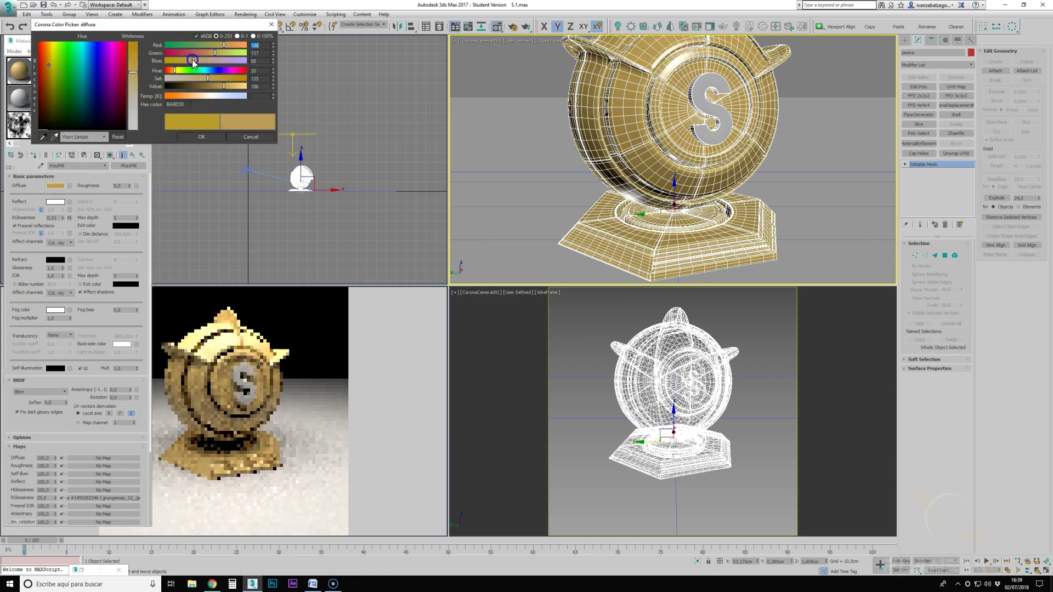
click(177, 53)
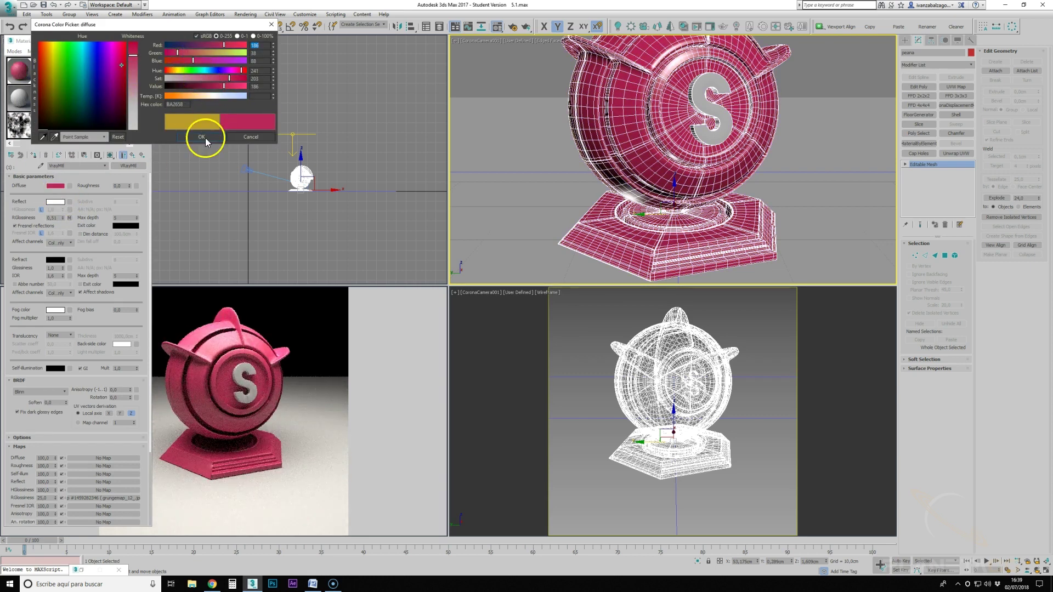
click(202, 136)
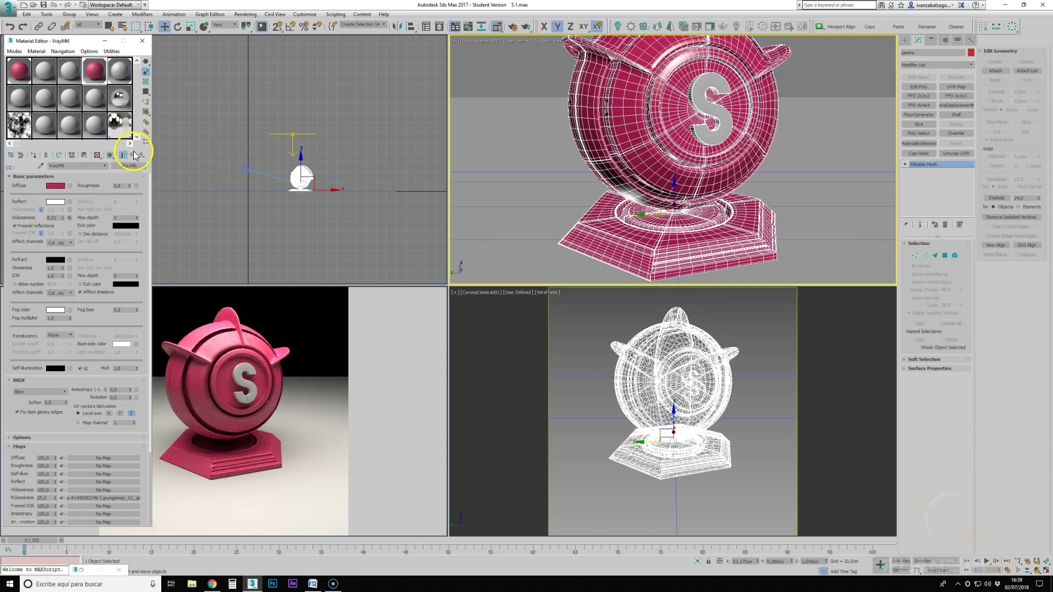
Set the Blanco submaterial's diffuse CoronaColor map to light green, about RGB 115, 230, 115, and close the Material Editor.
click(132, 155)
click(72, 231)
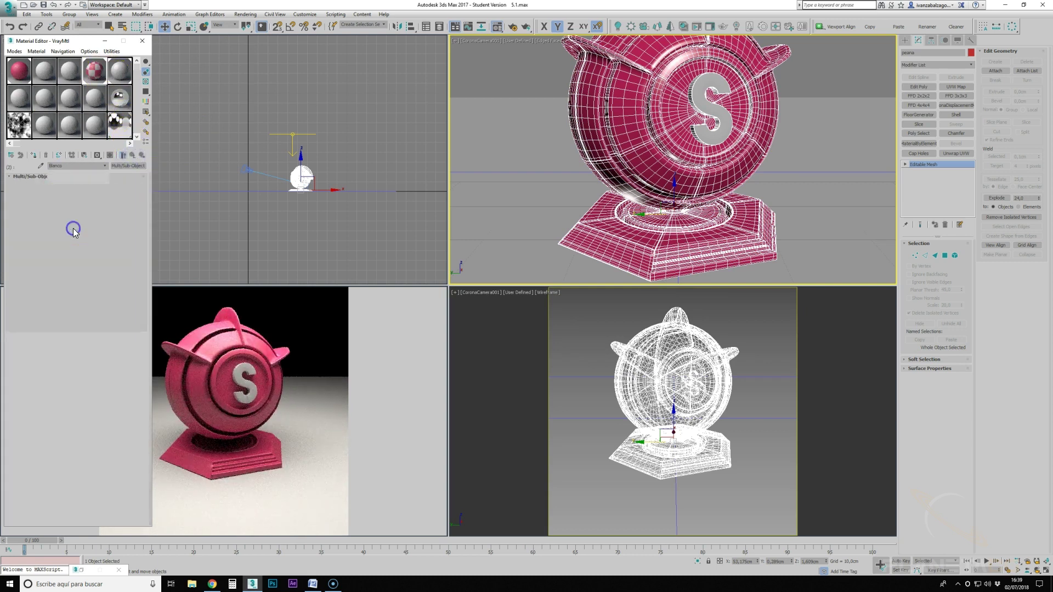
click(124, 193)
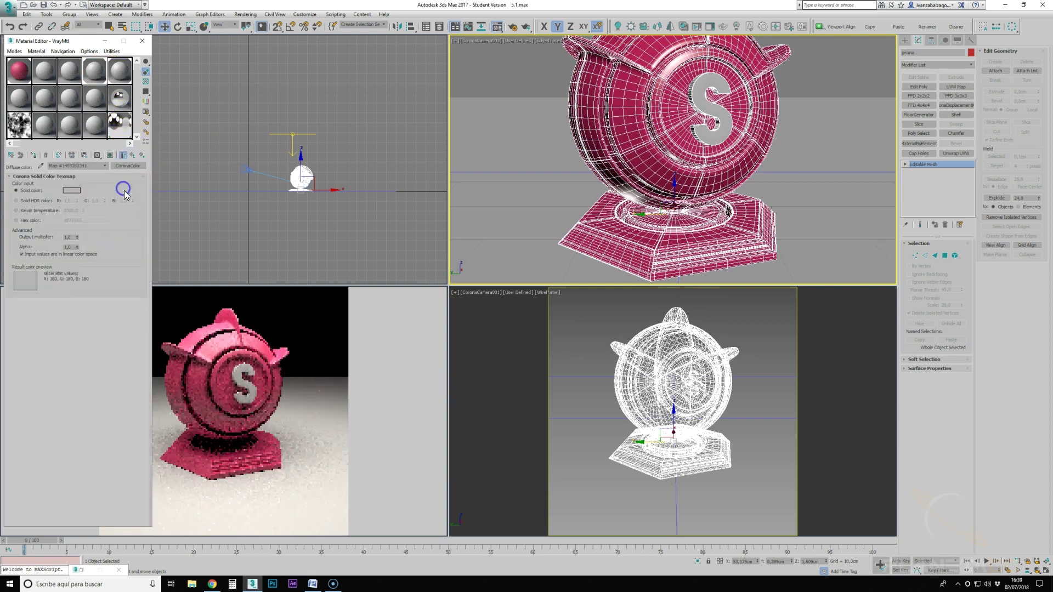
click(71, 191)
drag(192, 52, 207, 81)
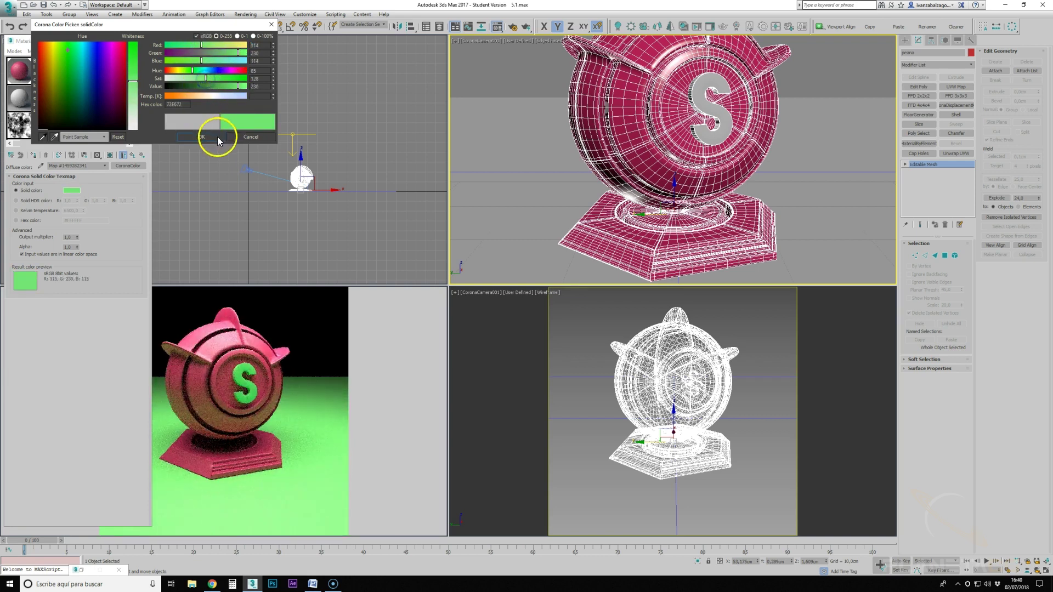
click(217, 137)
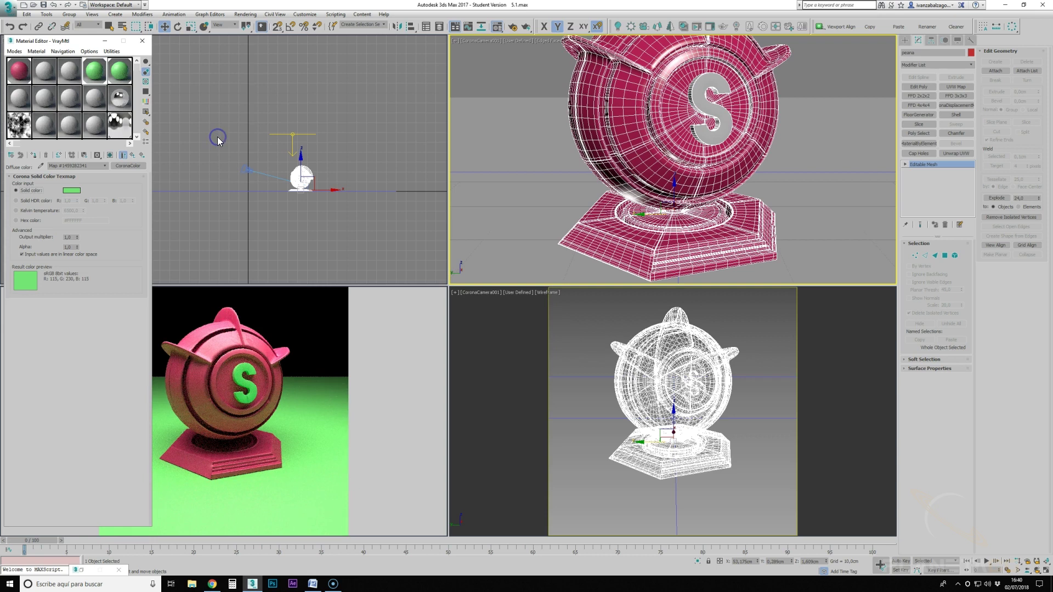
click(142, 41)
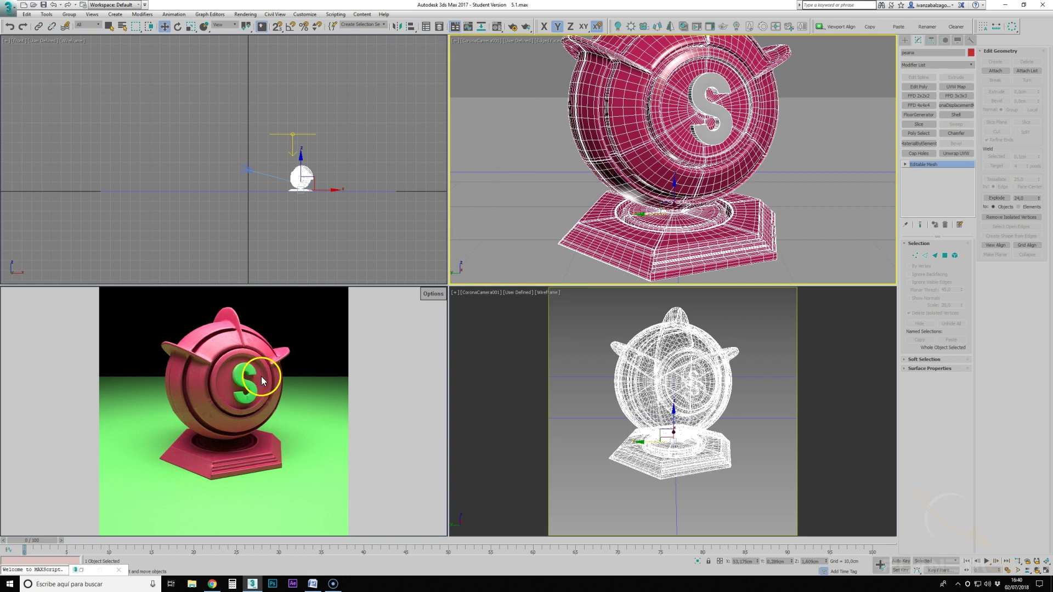
Reopen the Material Editor and go up from the CoronaColor map to the root Multi/Sub-Object material.
click(509, 26)
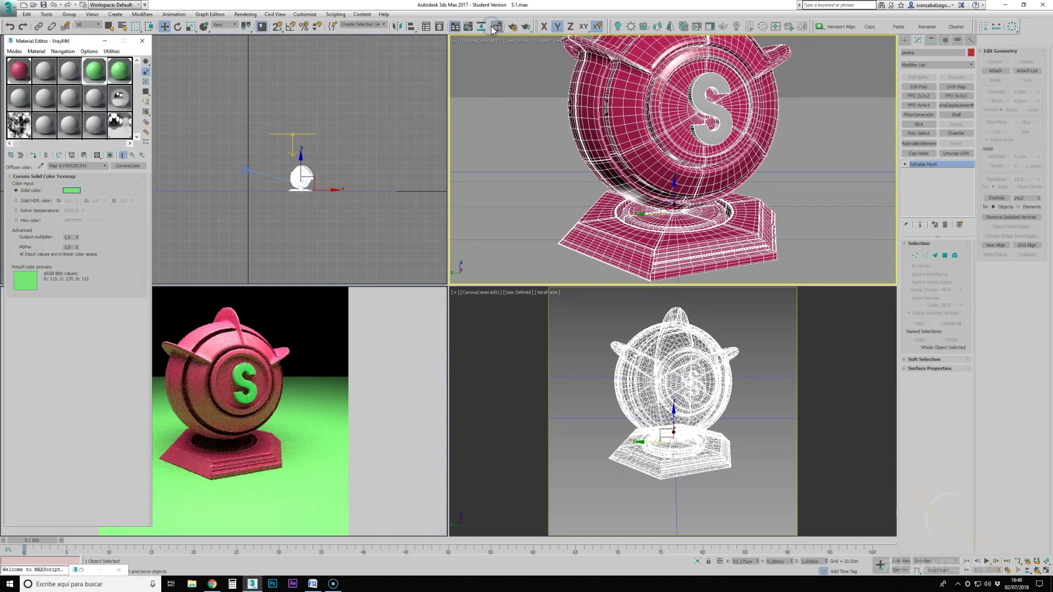
click(132, 156)
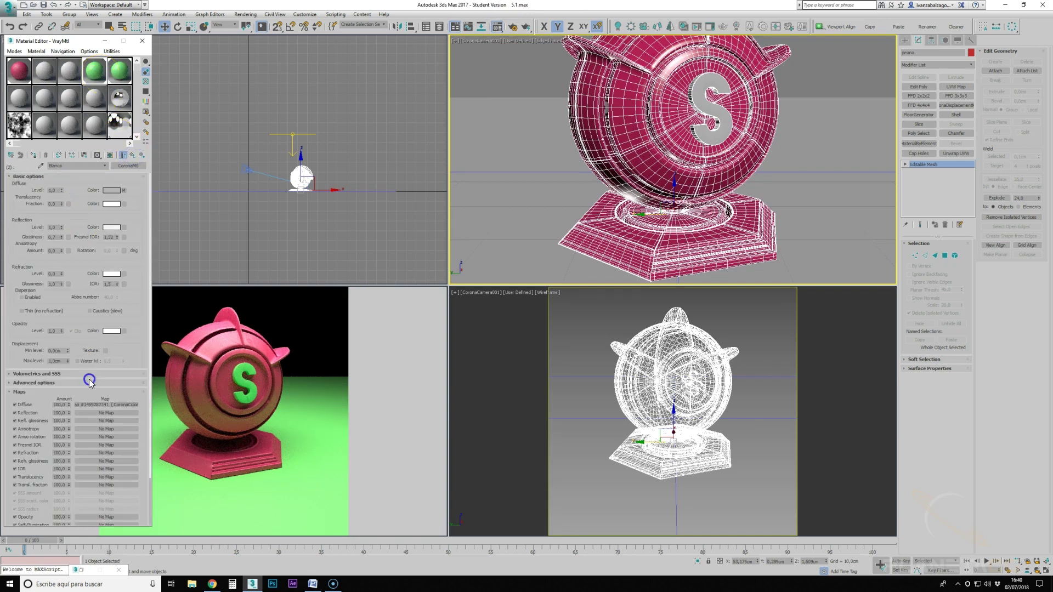
click(131, 155)
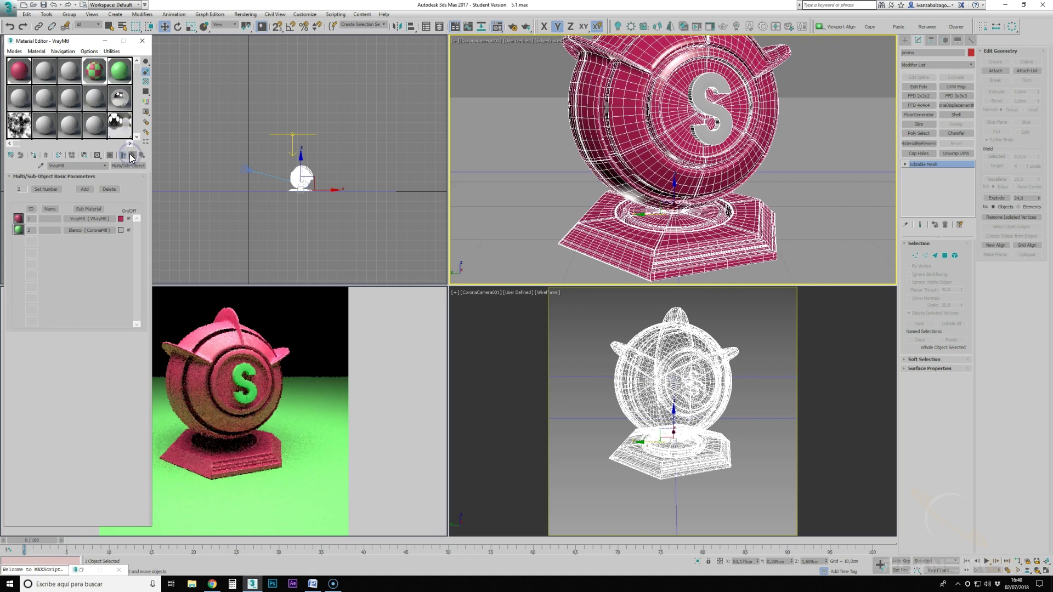